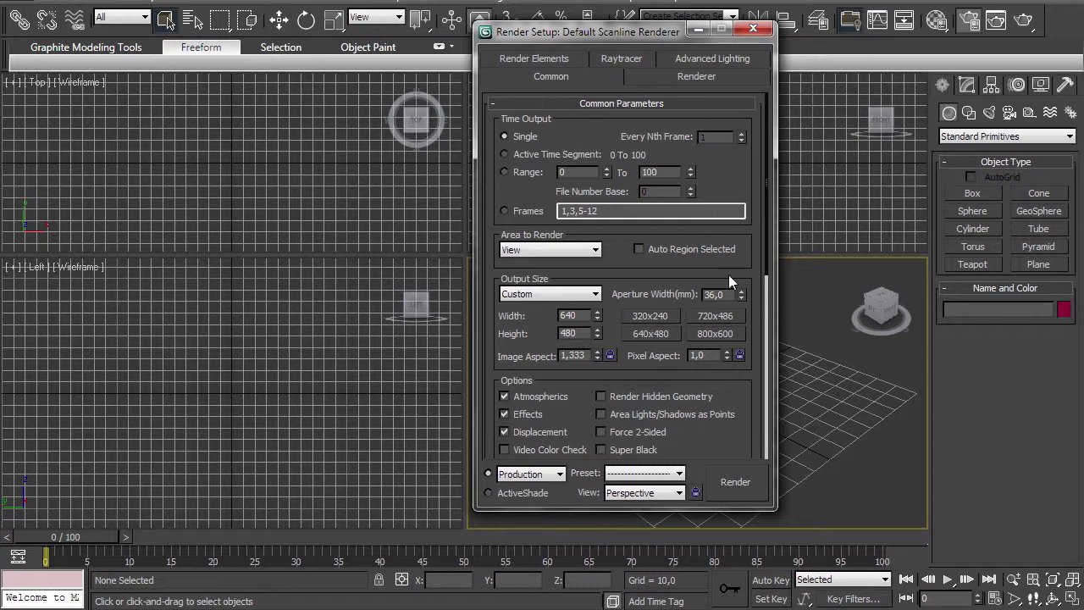
Step: Assign V-Ray Adv 1.50.SP5 as the production renderer and close the render setup
scroll(745, 203, "down", 8)
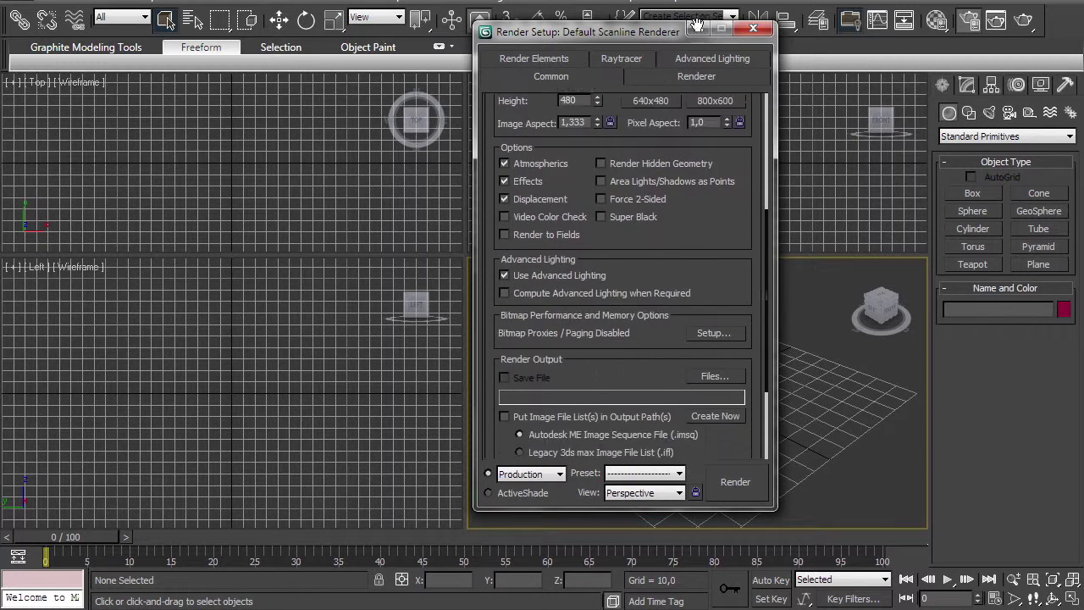
left_click(624, 449)
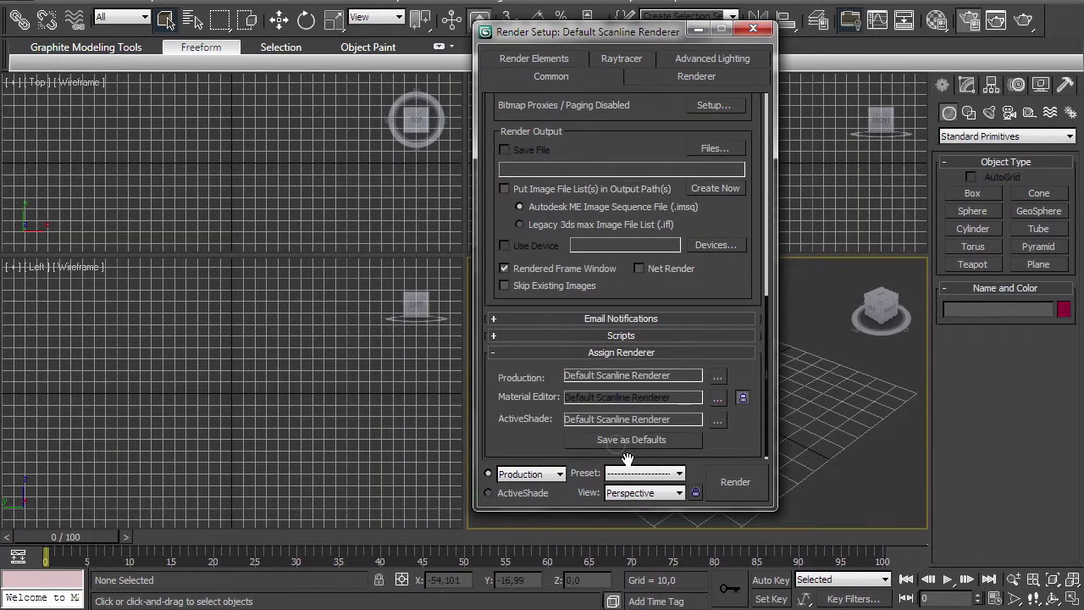
left_click(717, 375)
left_click(545, 218)
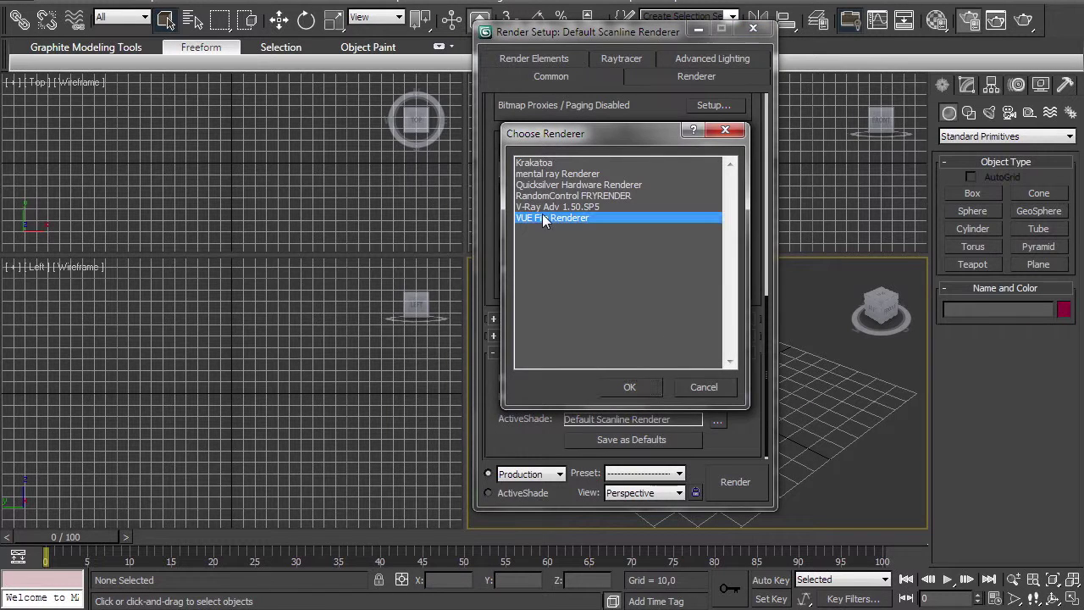
left_click(559, 207)
key("Return")
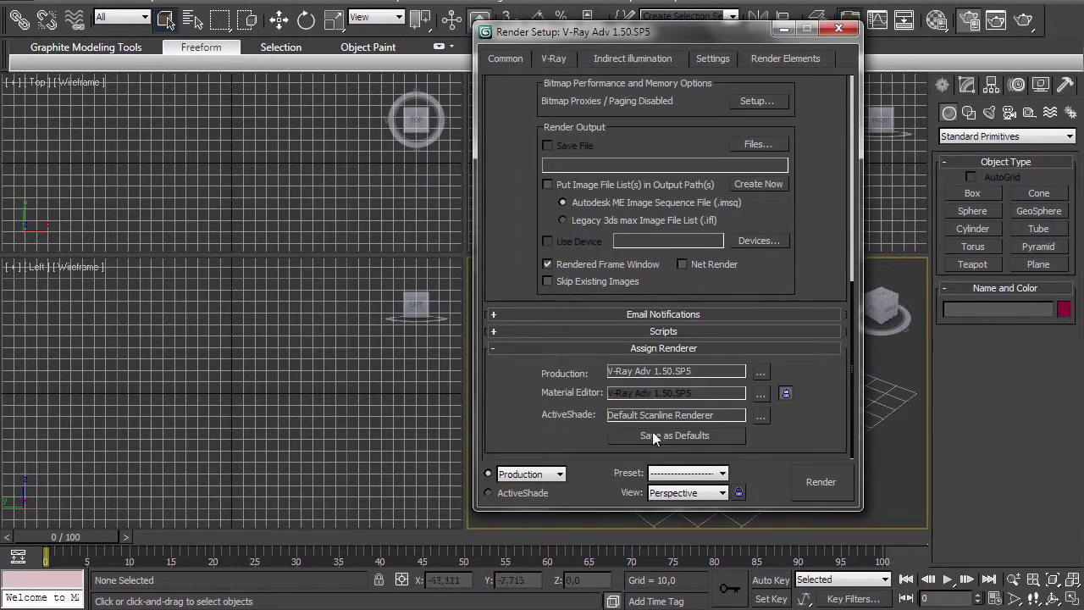
left_click(838, 28)
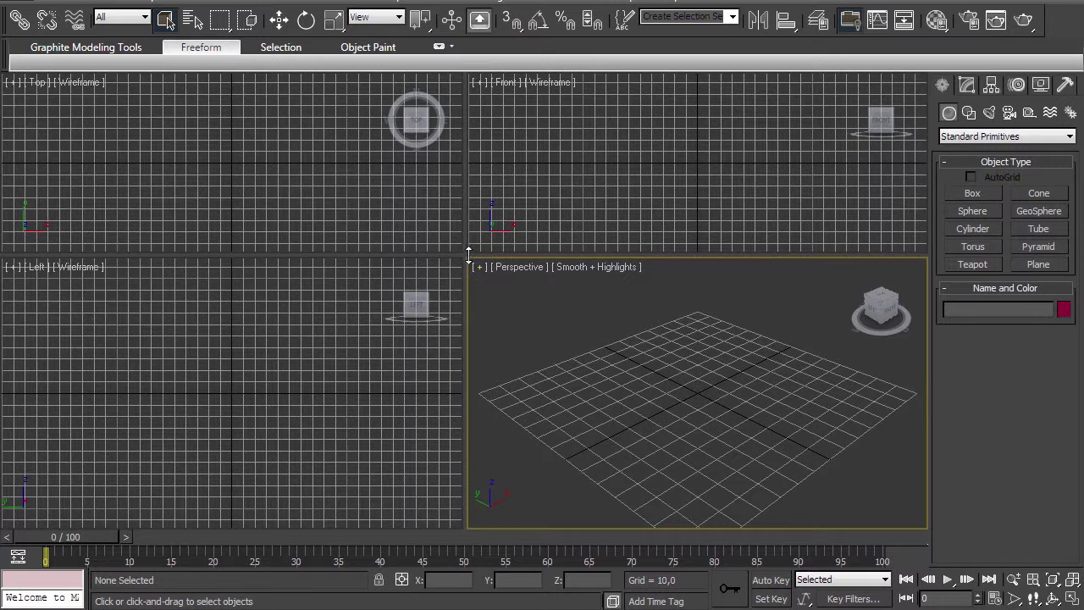
Step: Maximize the perspective viewport and place a VRayPlane near the centre of the grid
key("alt+w")
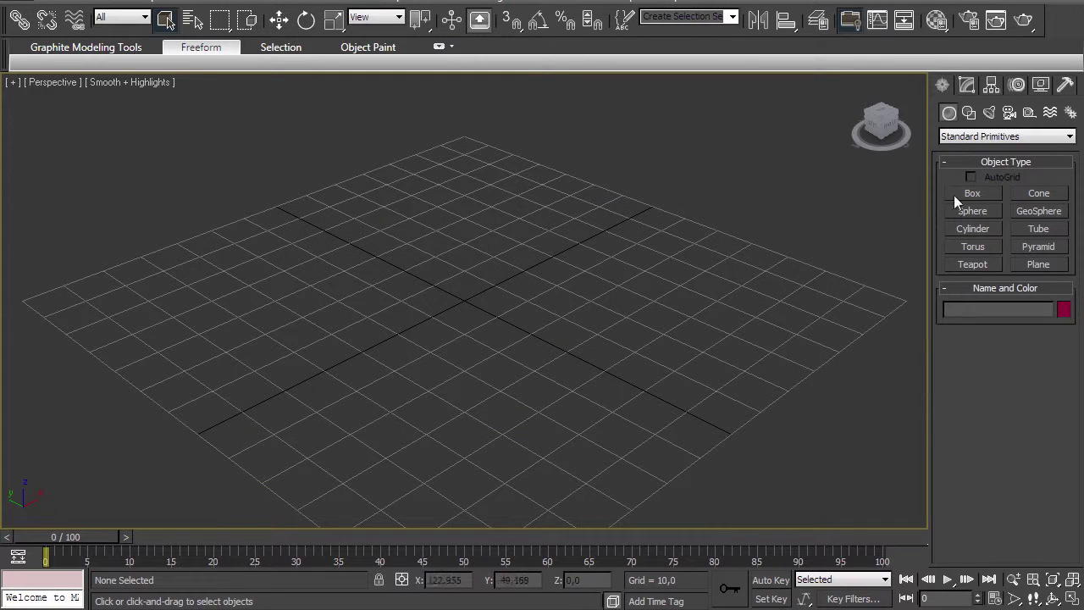
left_click(970, 136)
left_click(953, 323)
left_click(964, 212)
left_click(484, 291)
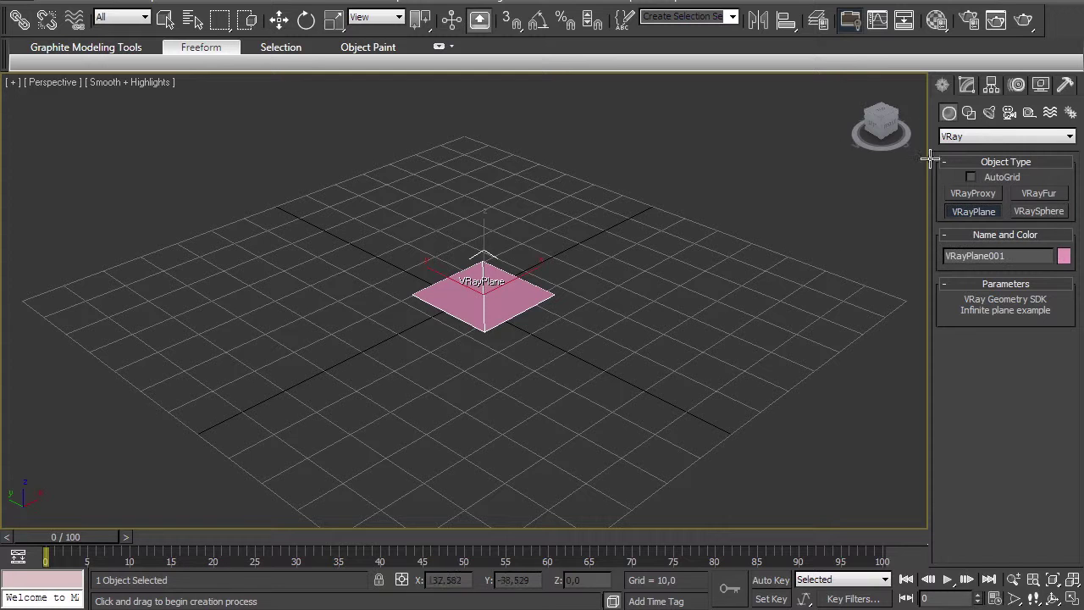
Step: Create a torus around the plane with radii of about 58.6 and 6.4, and set its segments to 60
left_click(957, 137)
left_click(957, 146)
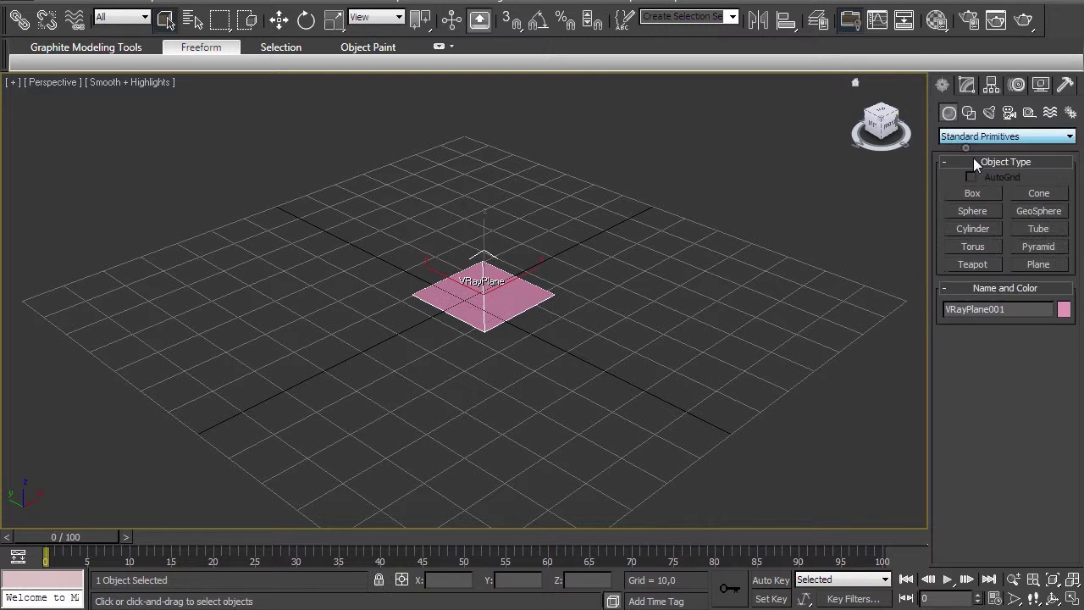
left_click(973, 246)
left_click_drag(479, 291, 731, 254)
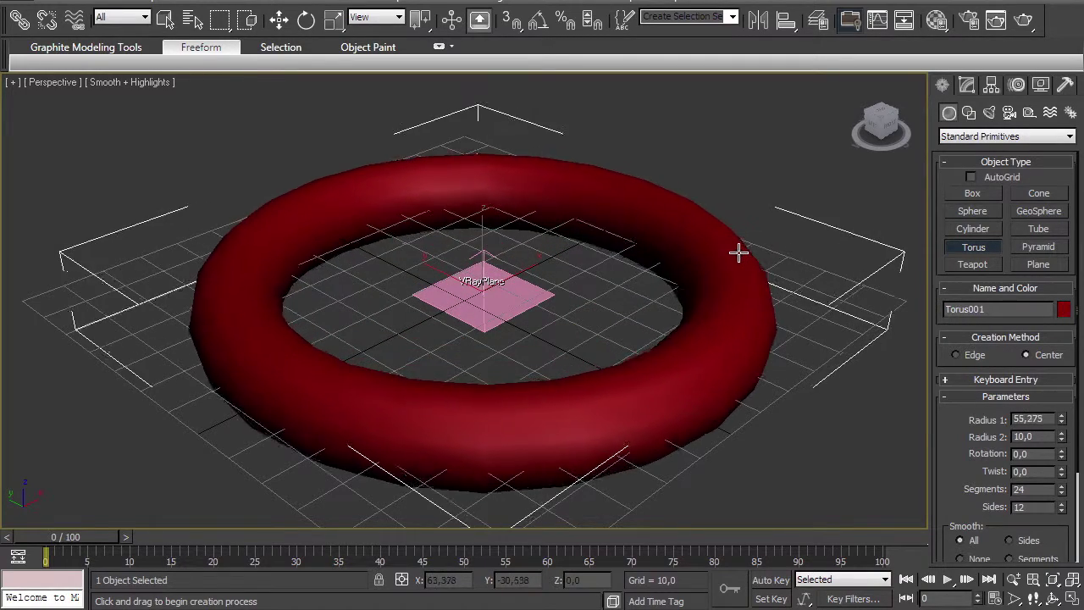
left_click(703, 271)
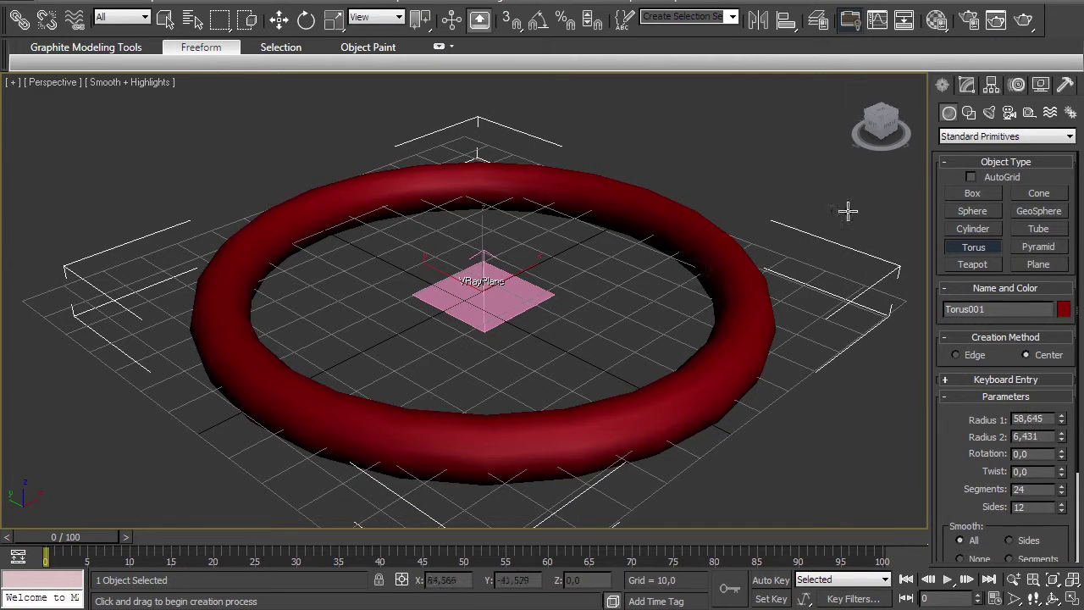
left_click(967, 85)
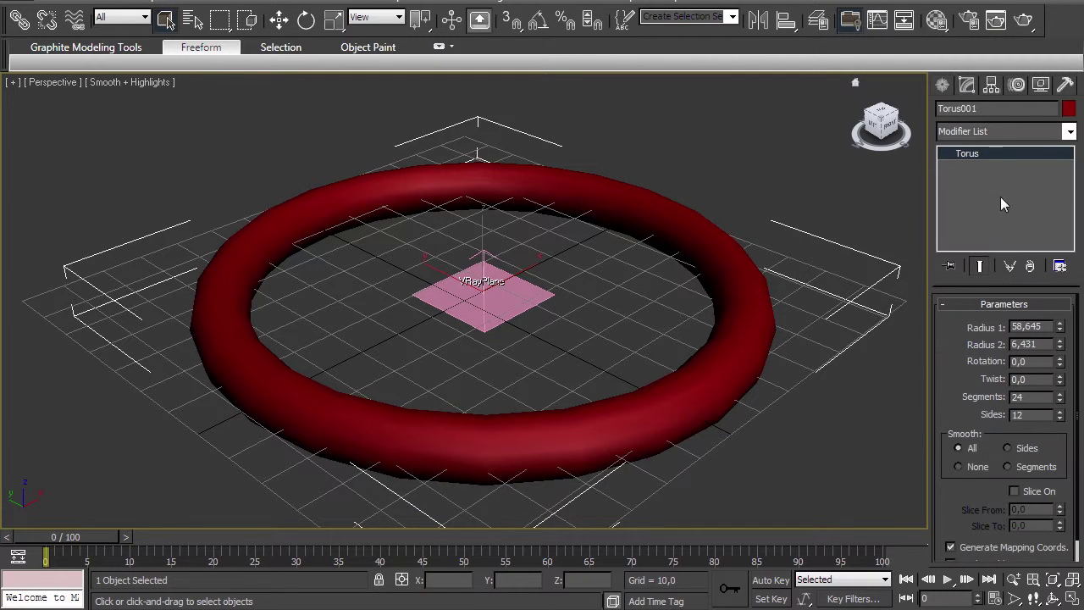
left_click(1030, 415)
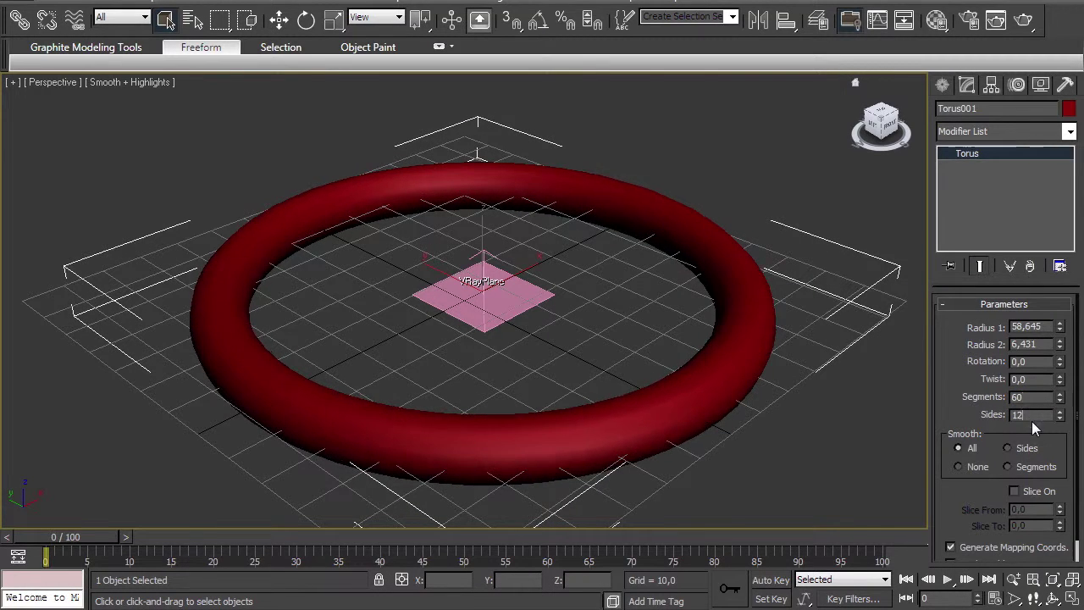
Step: Place a VRaySun aimed at the plane's centre and raise it to a Z height of about 126.2
left_click(942, 85)
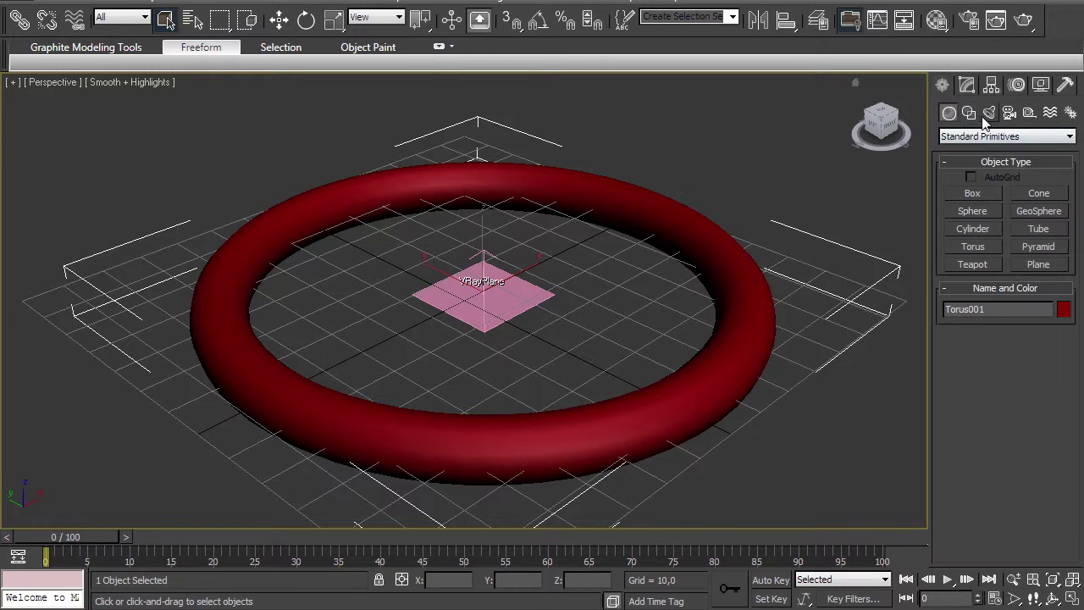
left_click(988, 113)
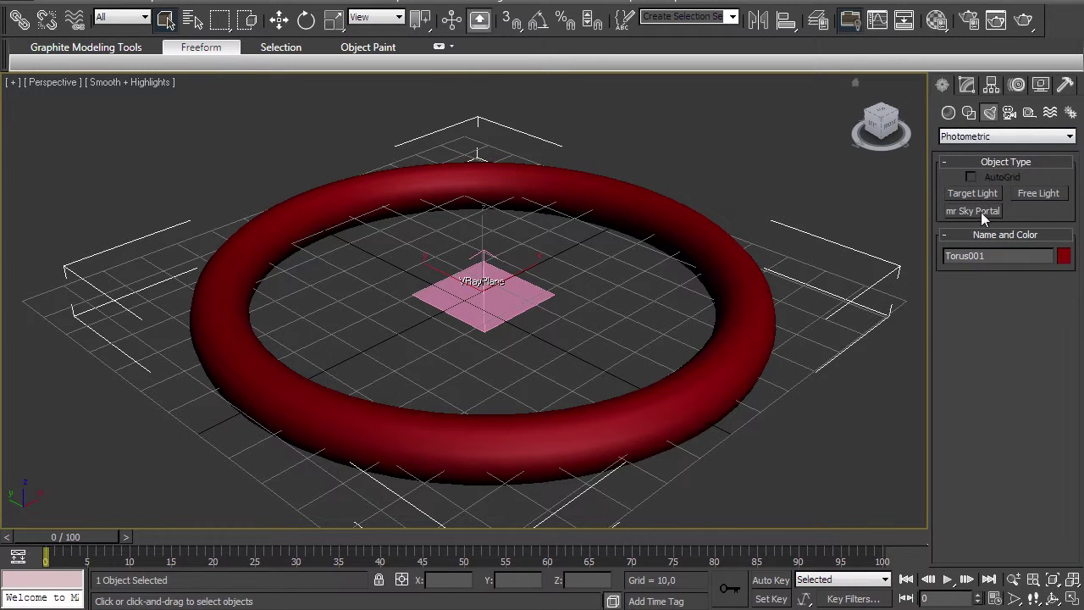
left_click(985, 135)
left_click(957, 177)
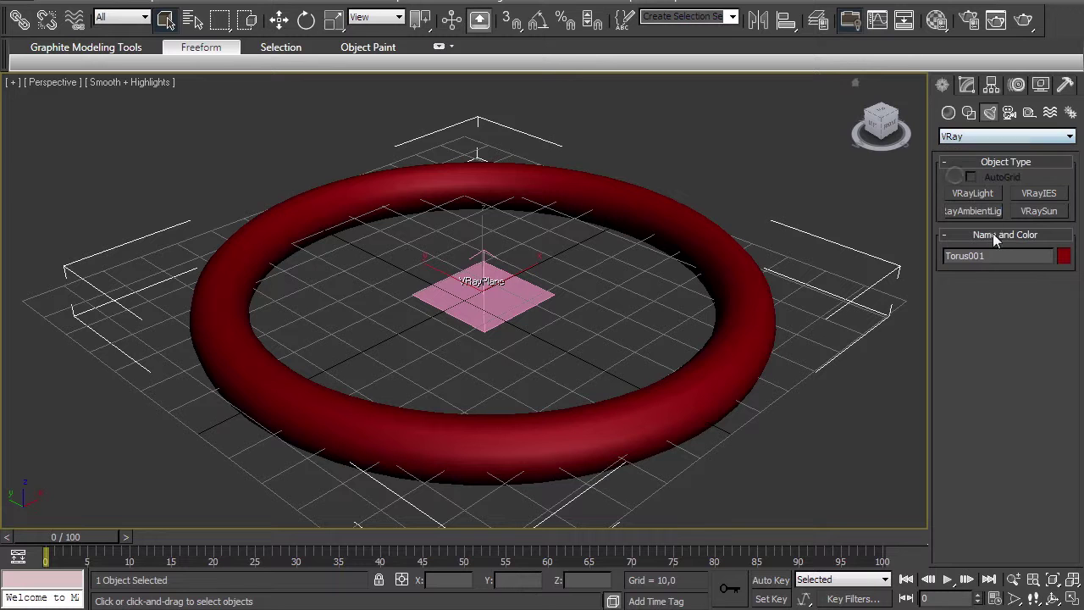
left_click(1040, 210)
left_click_drag(799, 119, 494, 292)
left_click(582, 346)
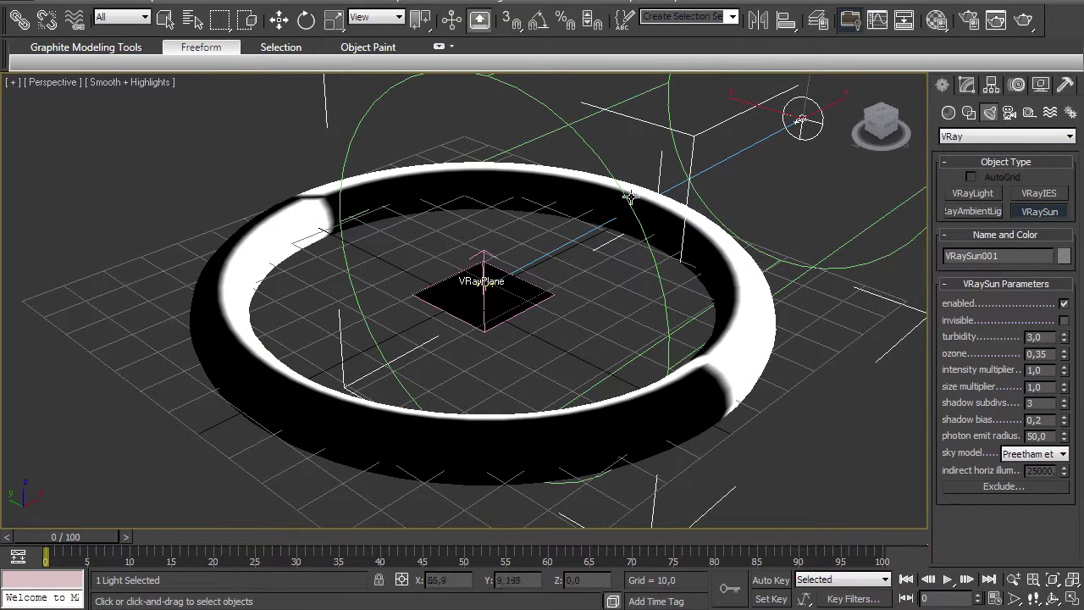
left_click(283, 22)
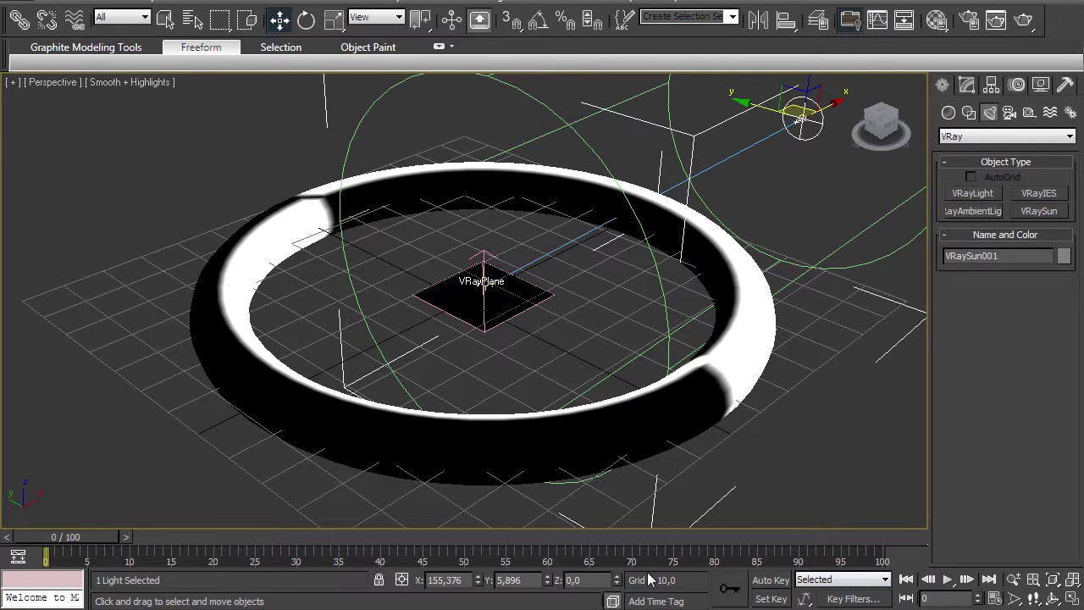
mouse_move(615, 580)
left_mouse_down()
mouse_move(625, 513)
mouse_move(584, 175)
left_mouse_up()
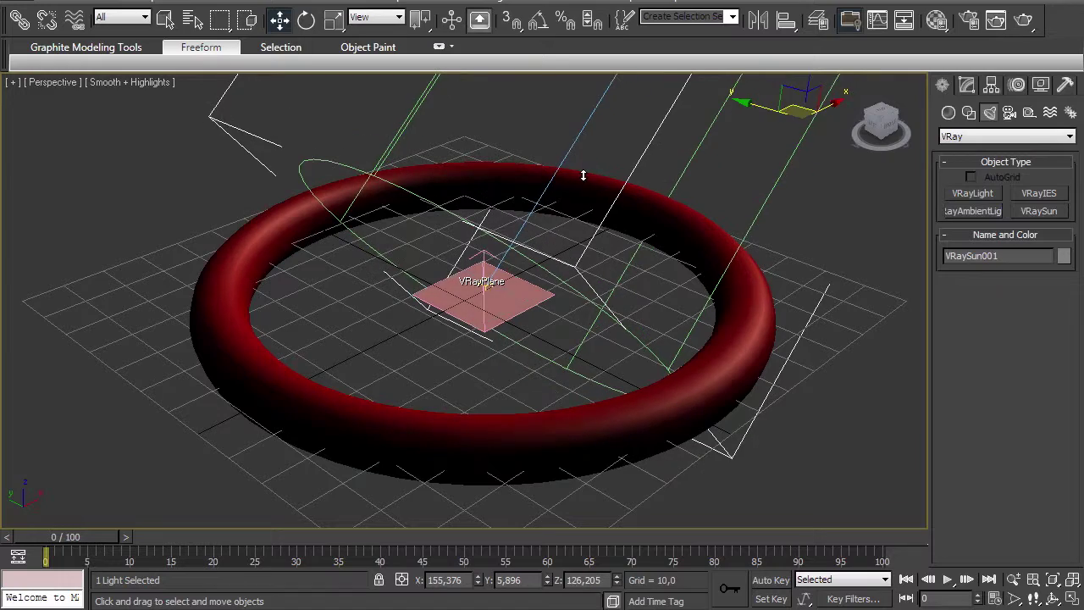
Step: Create a VRayPhysicalCamera in front of the torus aimed at the ring, and look through it
left_click(1010, 113)
left_click(983, 136)
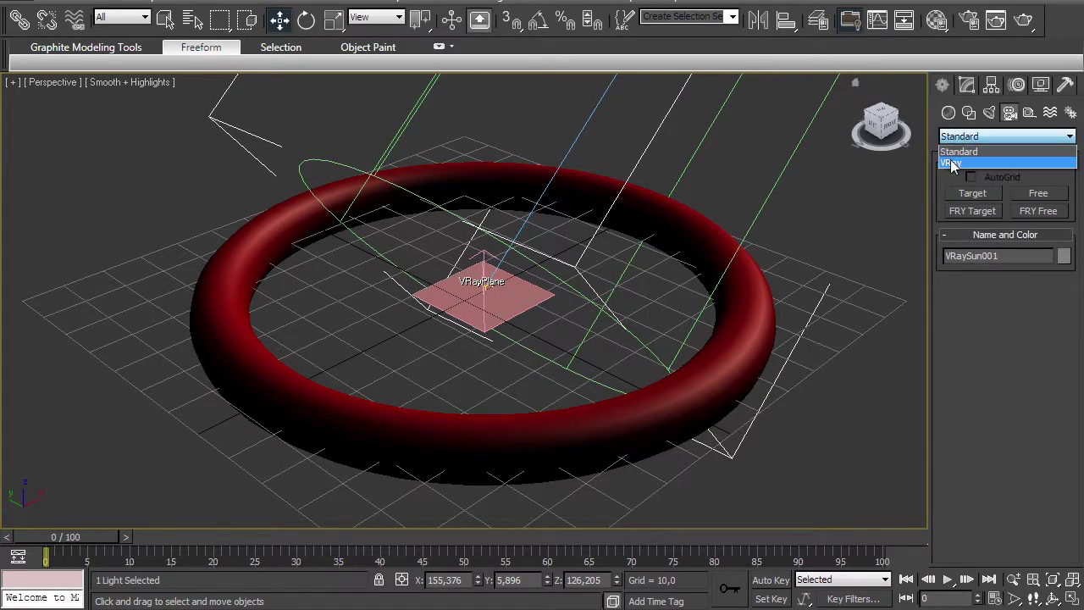
left_click(957, 159)
left_click(1028, 192)
left_click_drag(888, 493, 450, 355)
key("c")
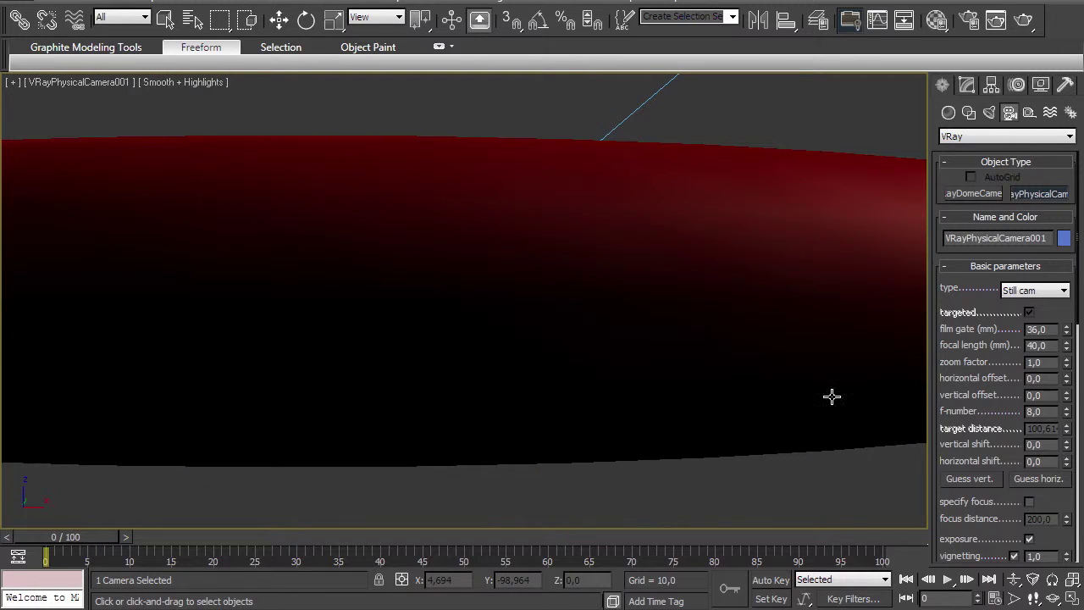
Step: Reposition the camera with Walk Through so the whole torus fits in the frame
left_click(1033, 598)
key("shift+Up")
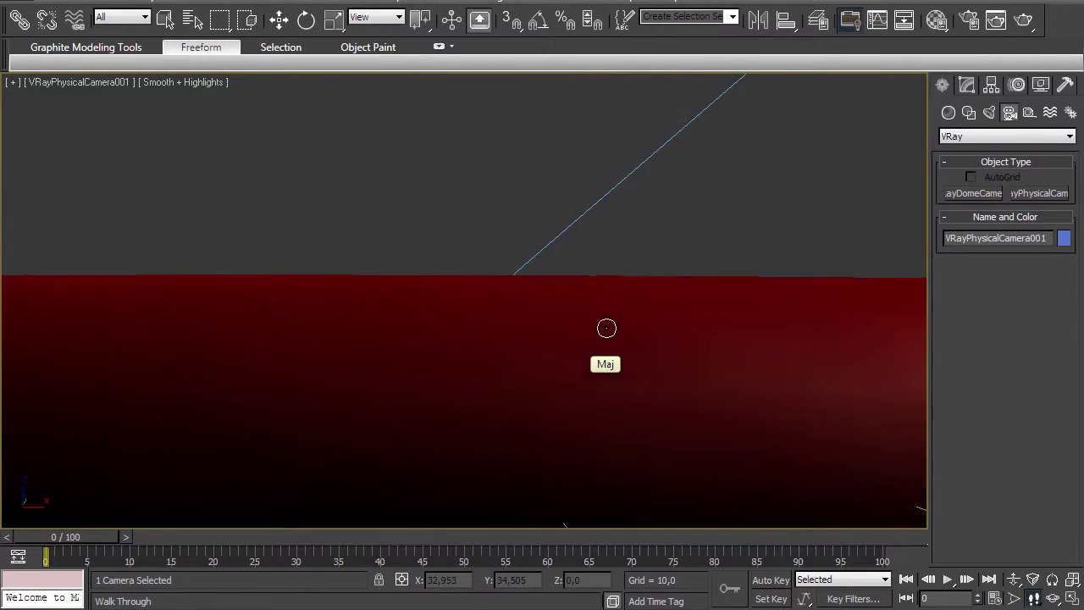
left_click_drag(533, 323, 497, 327)
key("shift+Up")
key("shift+Up")
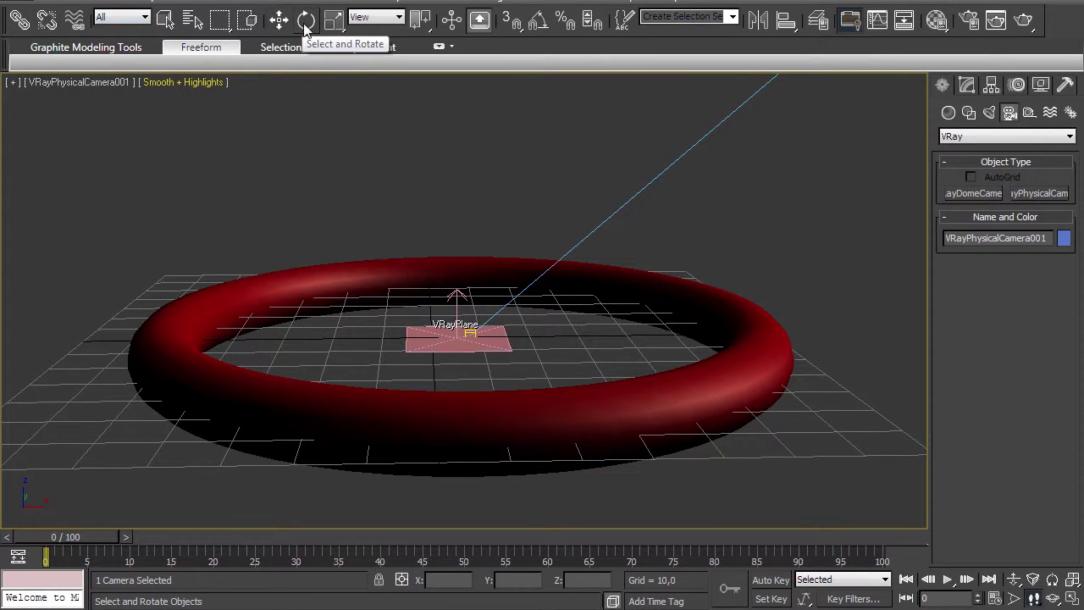
Step: Rotate the torus about its X axis so the ring stands upright facing the camera
left_click(307, 19)
left_click(359, 271)
left_click_drag(465, 326, 469, 463)
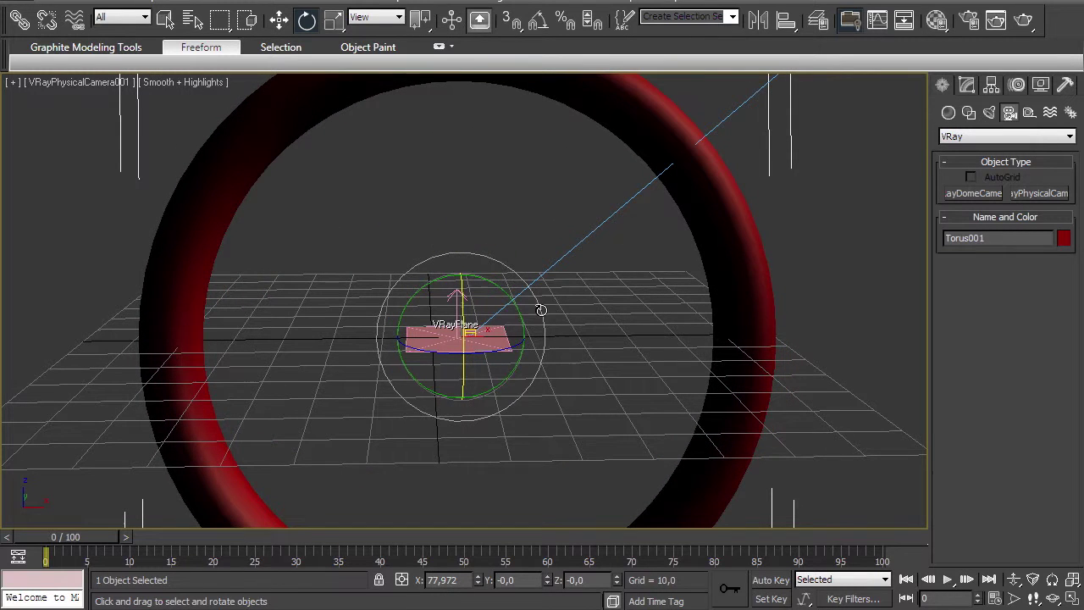
Step: Scale the torus uniformly to about 66% and run a test render of the camera view
left_click(334, 20)
left_click_drag(278, 118, 296, 164)
key("shift+q")
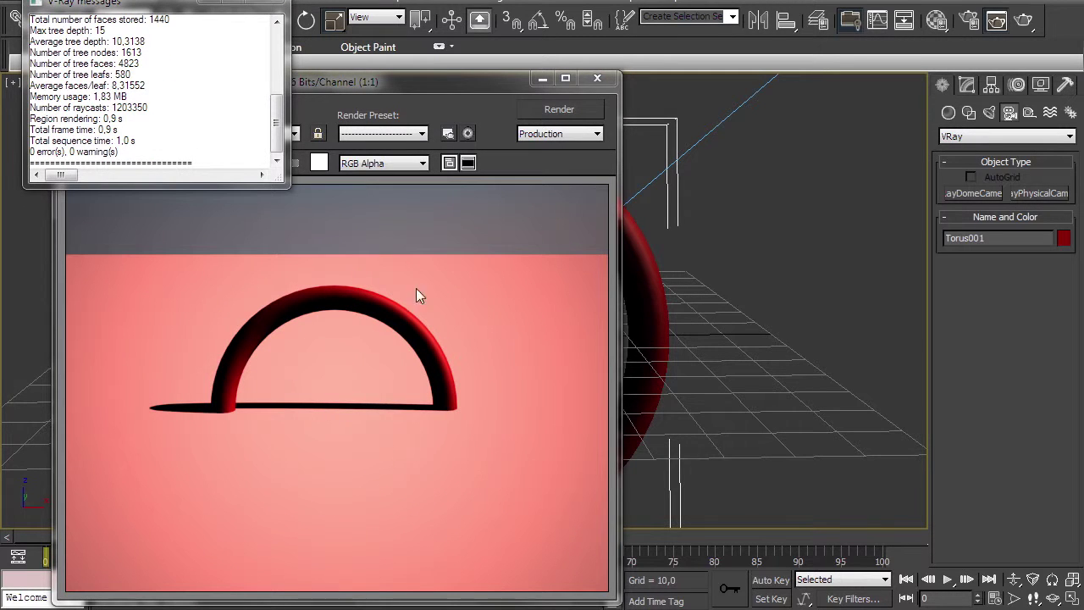
left_click(598, 78)
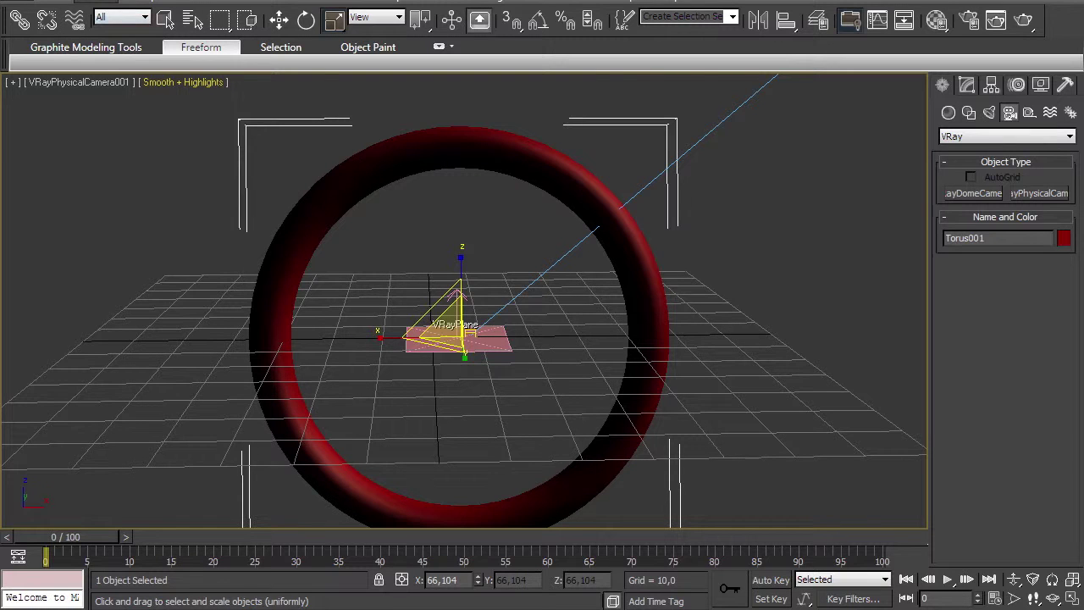
Step: Array the torus as 10 instances in one dimension, with incremental moves of 1 in X, 119 in Y and -6 in Z
left_click(54, 2)
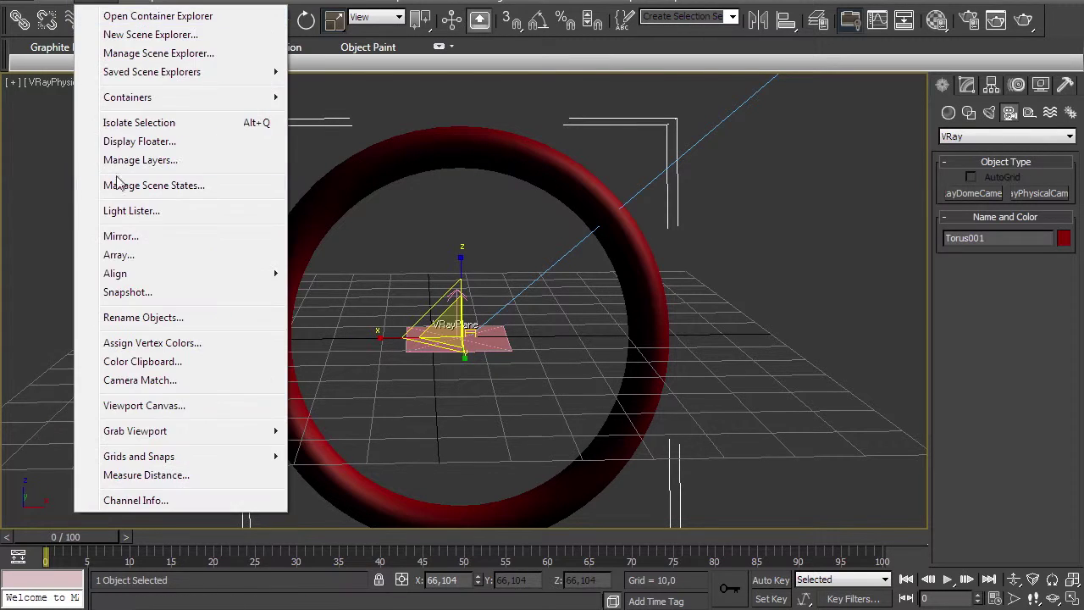
mouse_move(92, 2)
left_click(119, 254)
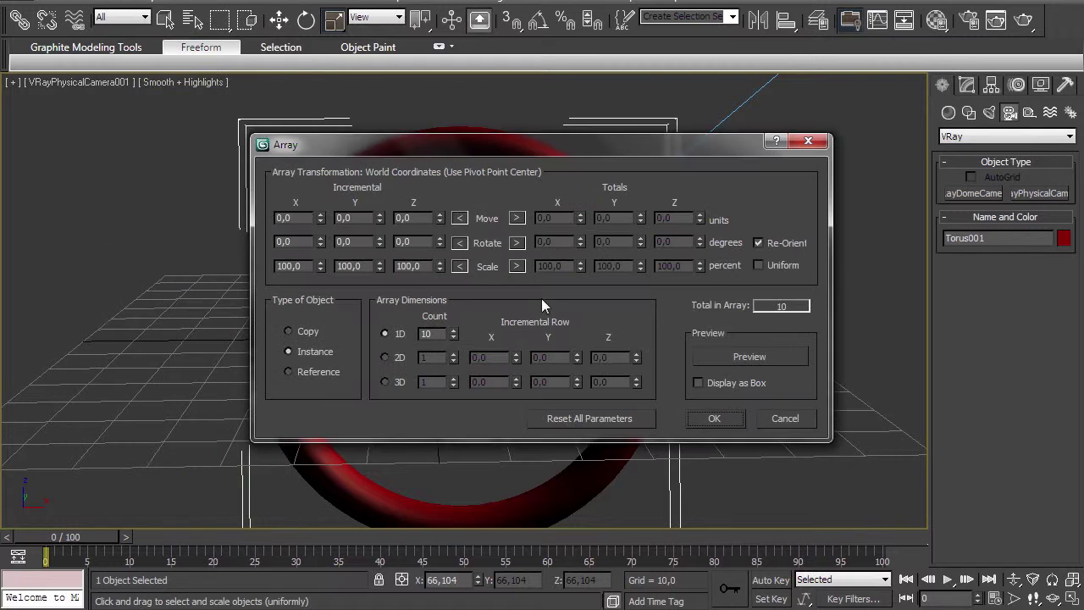
left_click(749, 357)
left_click_drag(511, 141, 590, 374)
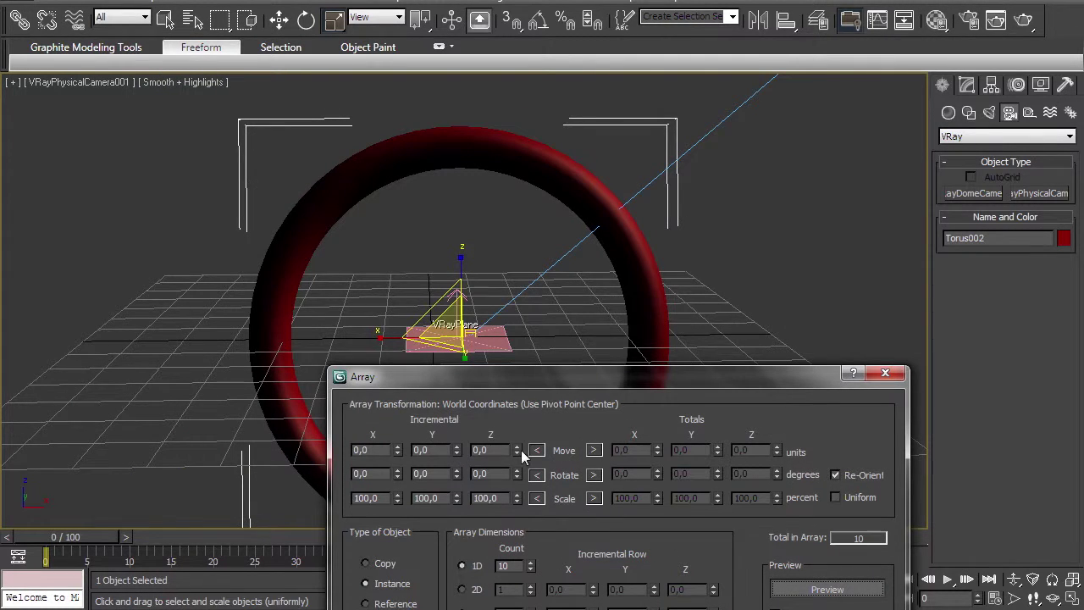
left_click_drag(457, 450, 455, 348)
left_click_drag(397, 450, 408, 449)
left_click_drag(516, 449, 514, 453)
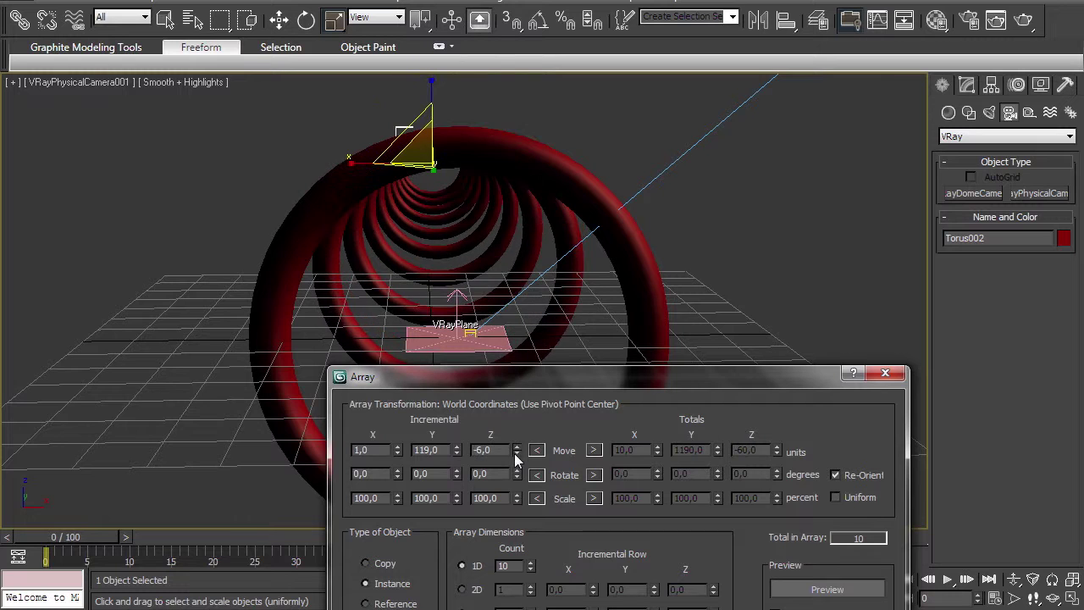
left_click_drag(685, 376, 629, 205)
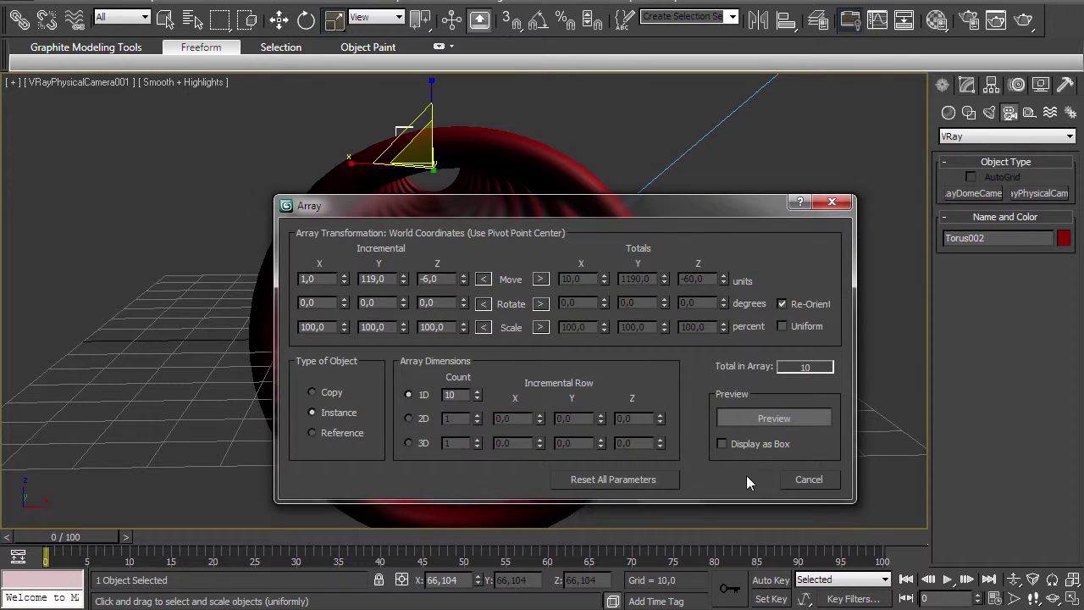
left_click(746, 477)
Step: Walk the camera into position to look through the row of rings, and run a test render
left_click(1034, 599)
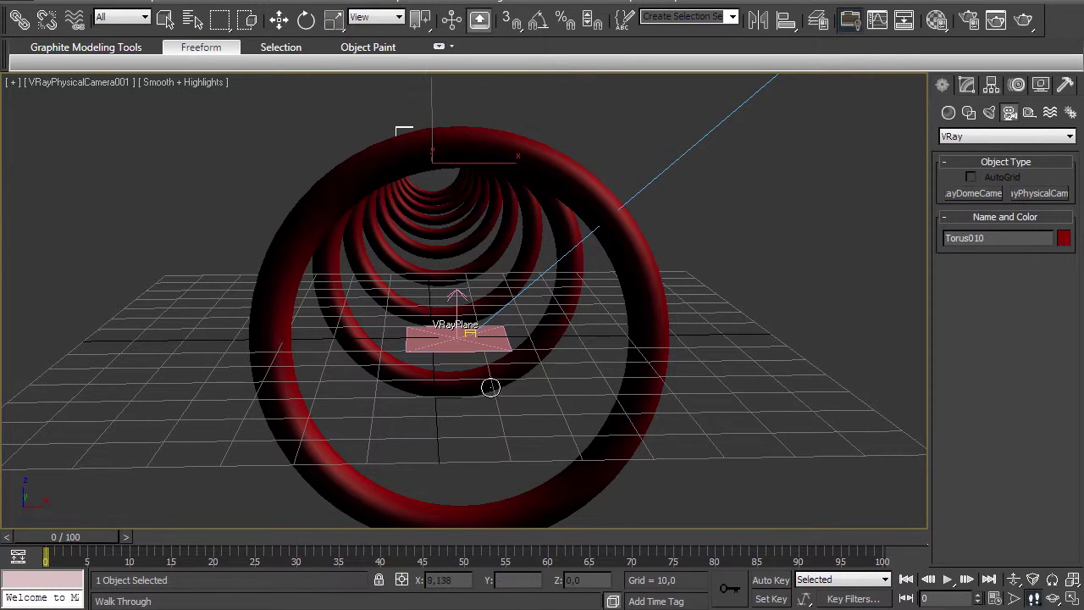
left_click_drag(493, 371, 520, 325, "shift")
key("w")
key("w")
key("shift+q")
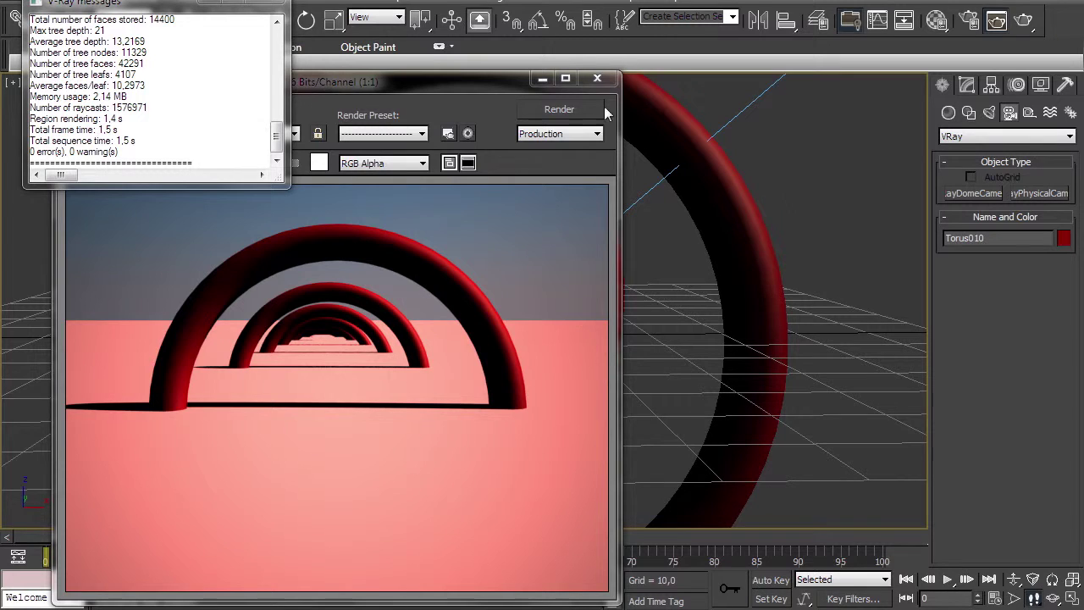
left_click(597, 78)
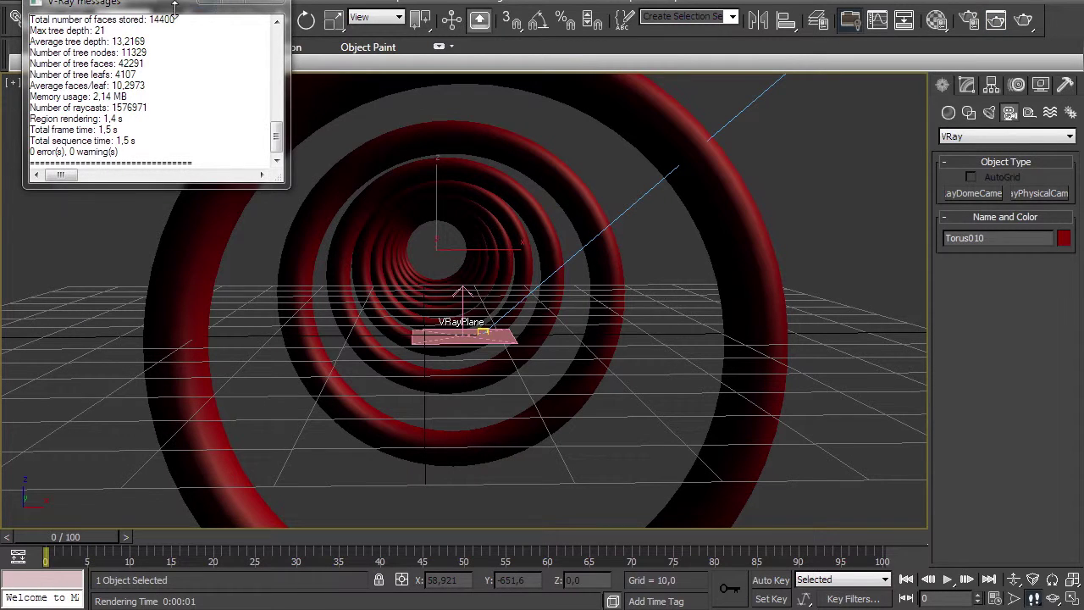
left_click(209, 2)
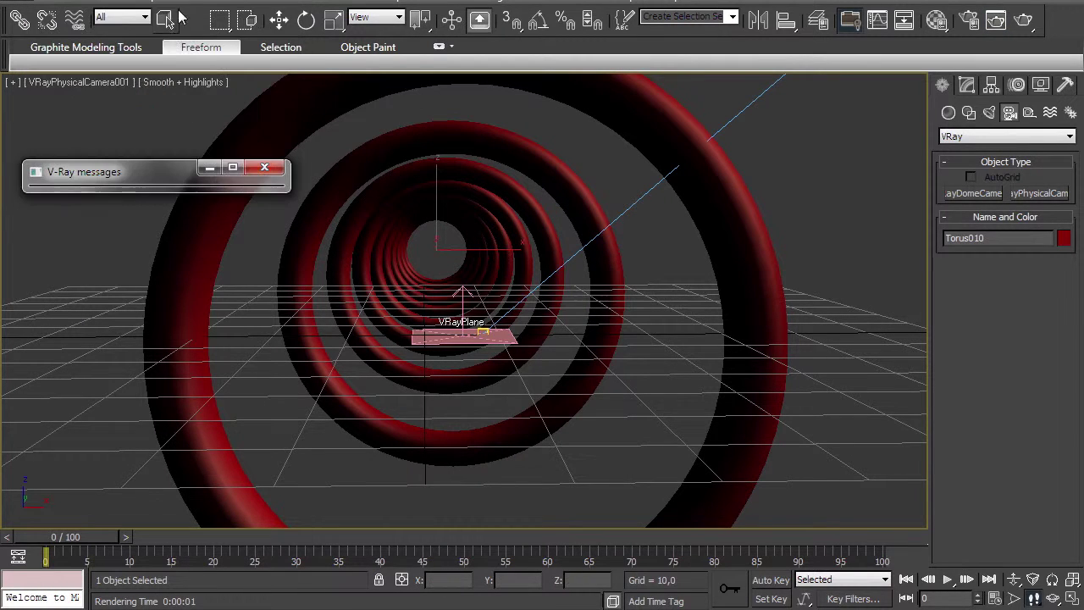
Step: Lower the VRayPlane to about -1.8 in Z
left_click(470, 315)
left_click_drag(478, 312, 483, 326)
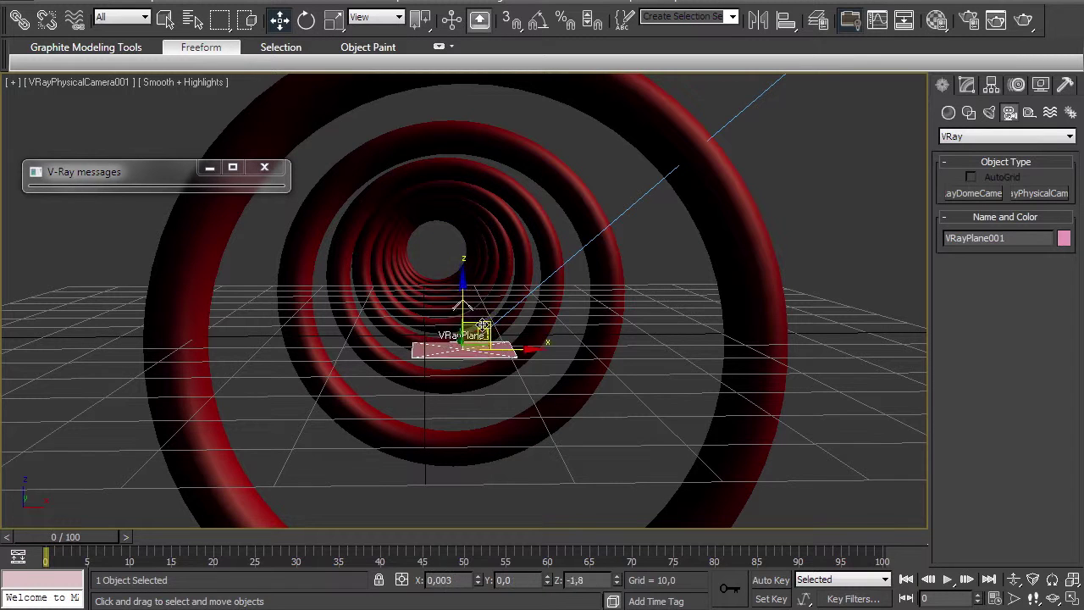
Step: Test-render the camera view and enable indirect illumination with ambient occlusion in the V-Ray render settings
key("shift+q")
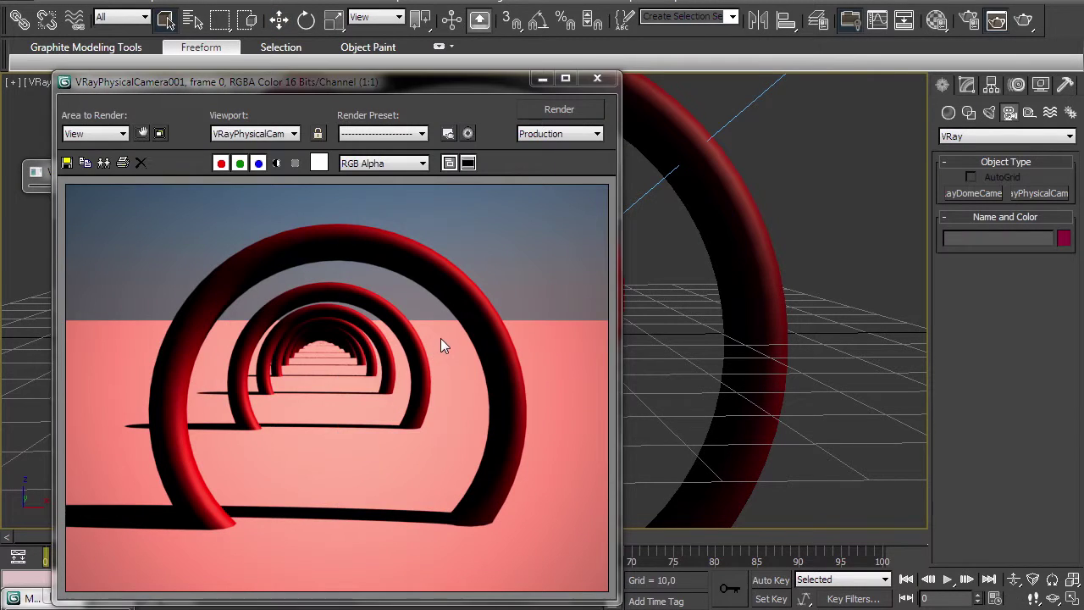
left_click(598, 82)
key("F10")
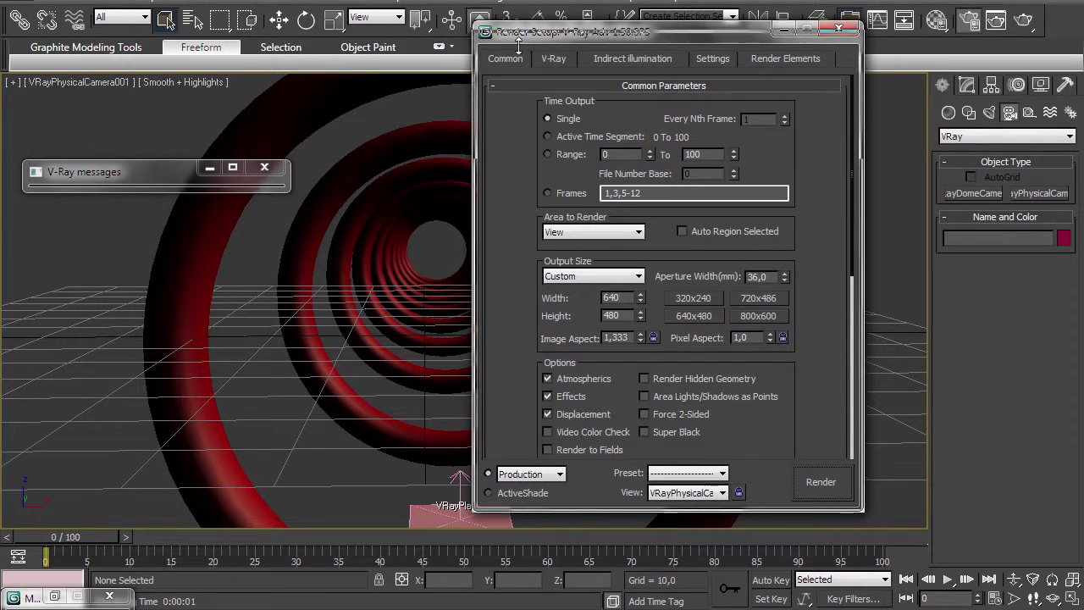
left_click_drag(524, 29, 358, 80)
left_click(446, 110)
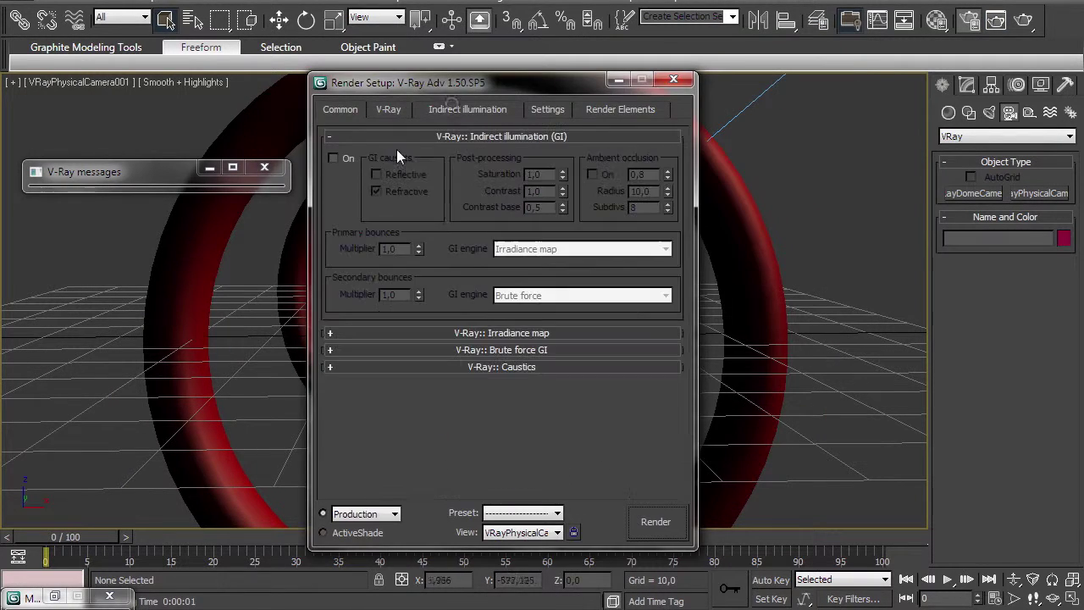
left_click(332, 159)
left_click(592, 174)
Step: Render the camera view to check the effect of indirect illumination and ambient occlusion on the rings
key("shift+q")
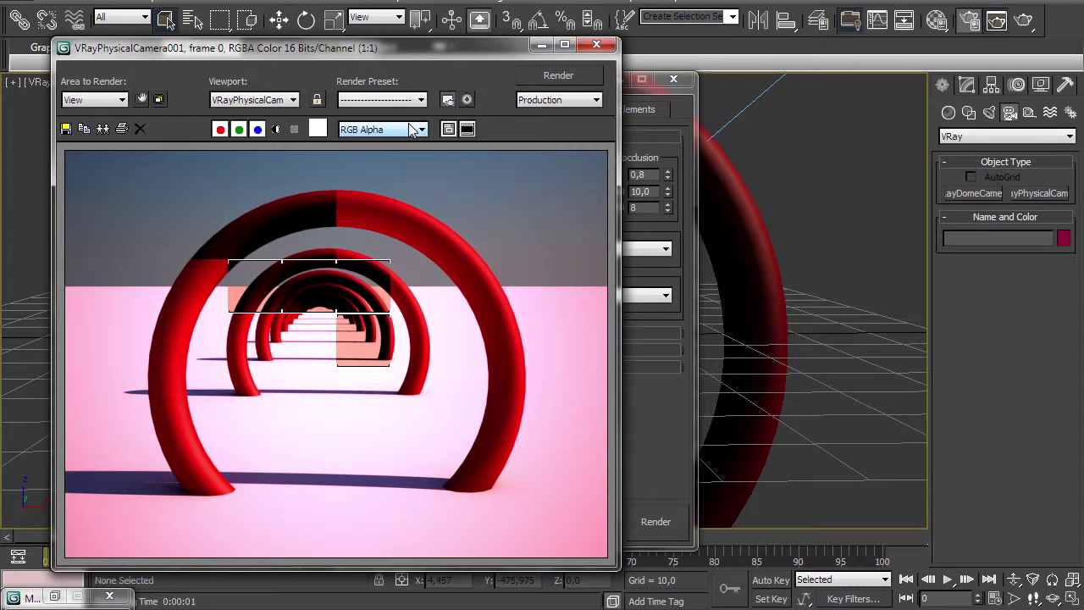
left_click_drag(363, 57, 360, 47)
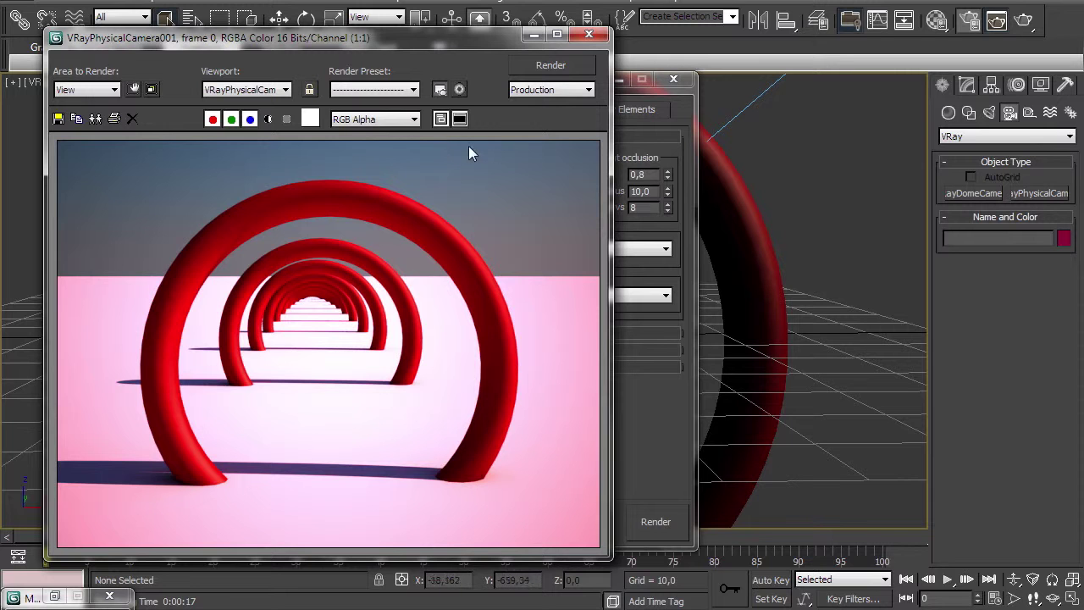
left_click(589, 34)
left_click(674, 78)
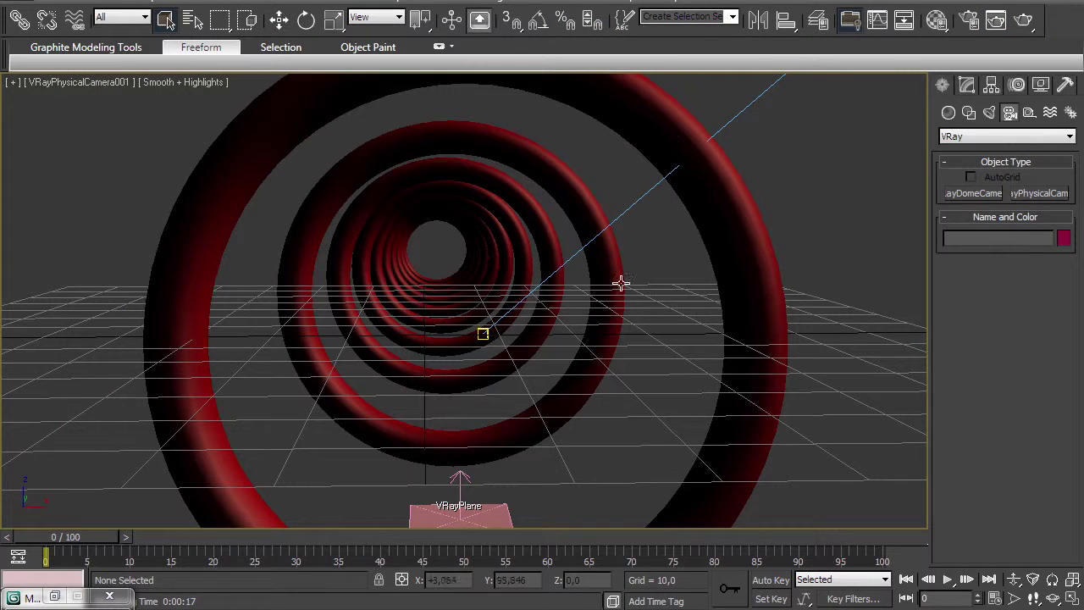
Step: Adjust the position of the rings behind the front torus and run a test render of the camera view
left_click(279, 19)
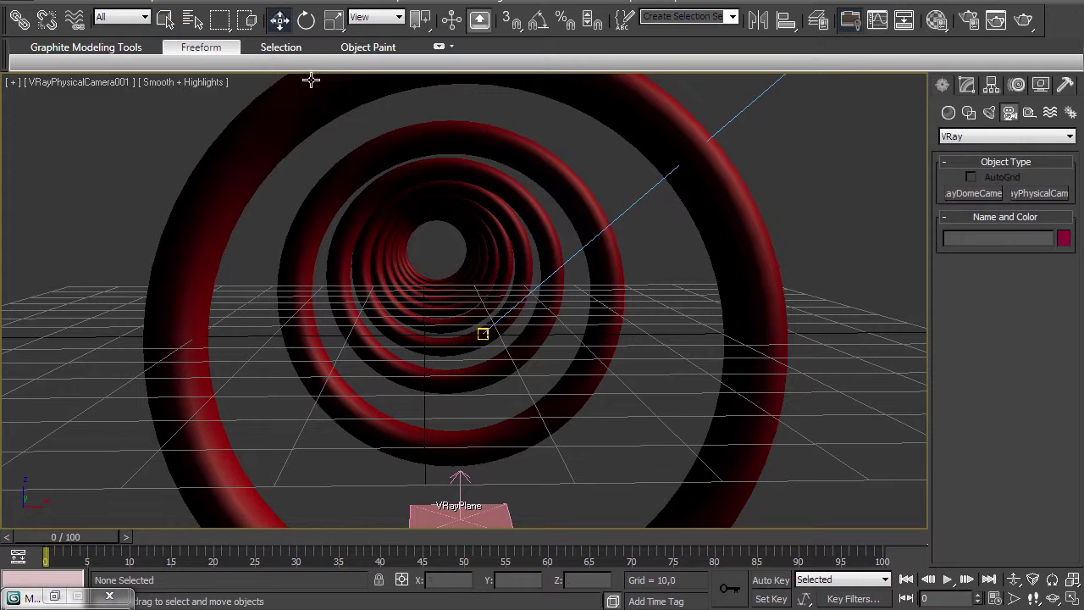
left_click_drag(434, 255, 354, 224)
left_click_drag(452, 235, 465, 262)
left_click(303, 254)
key("shift+q")
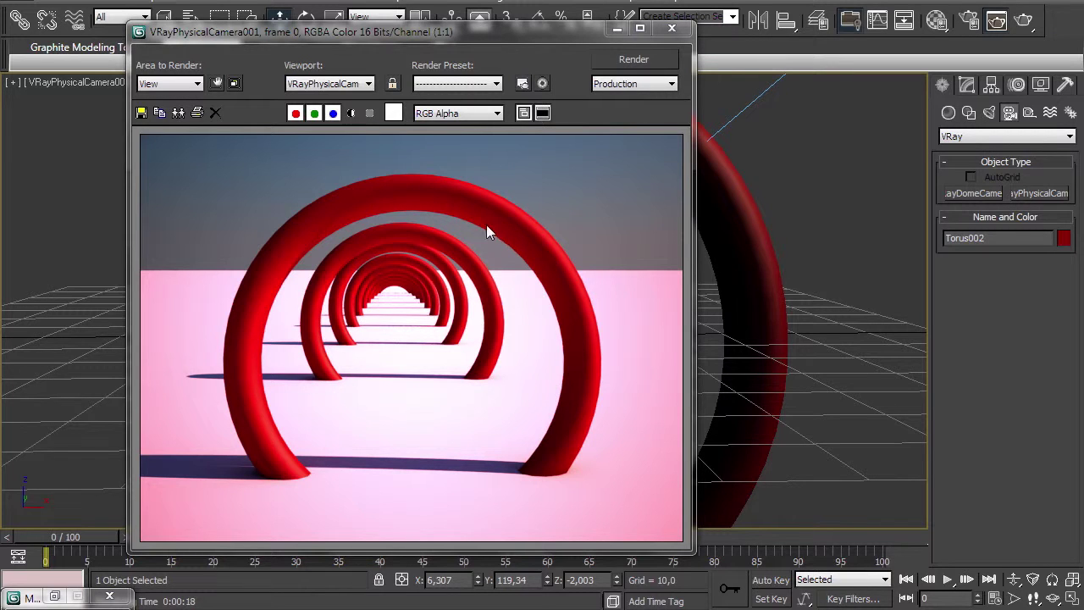
left_click(671, 31)
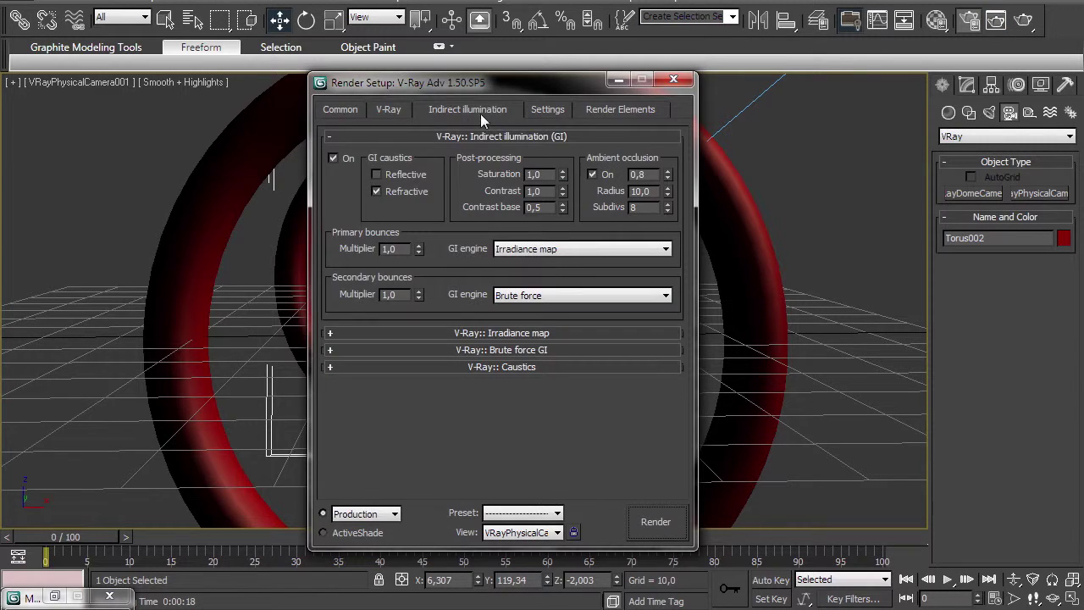
Step: Add a VRayZDepth render element to the render setup
left_click(621, 110)
left_click(393, 172)
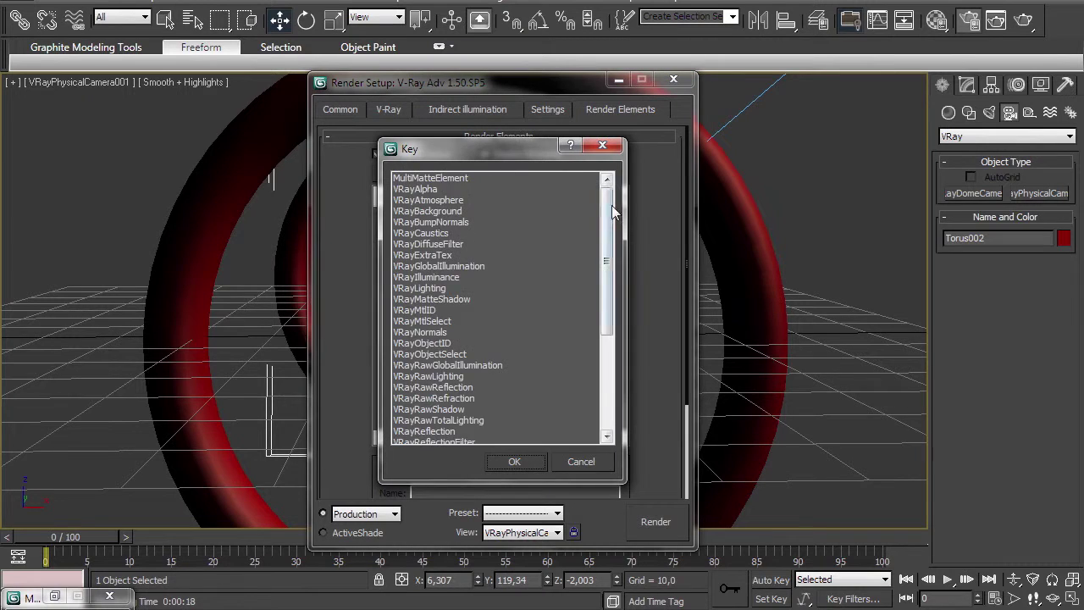
left_click_drag(613, 212, 561, 401)
double_click(432, 436)
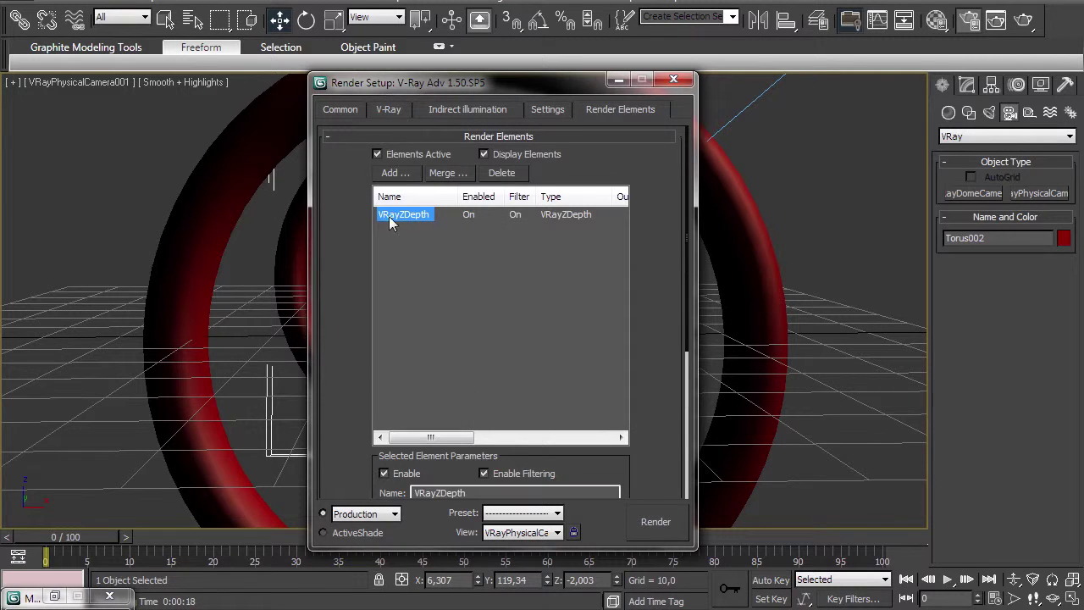
Step: Set the render output to save as TORUS.TGA at 32 bits per pixel in a new desktop folder named TORUS WITH ZDEPTH
left_click(341, 110)
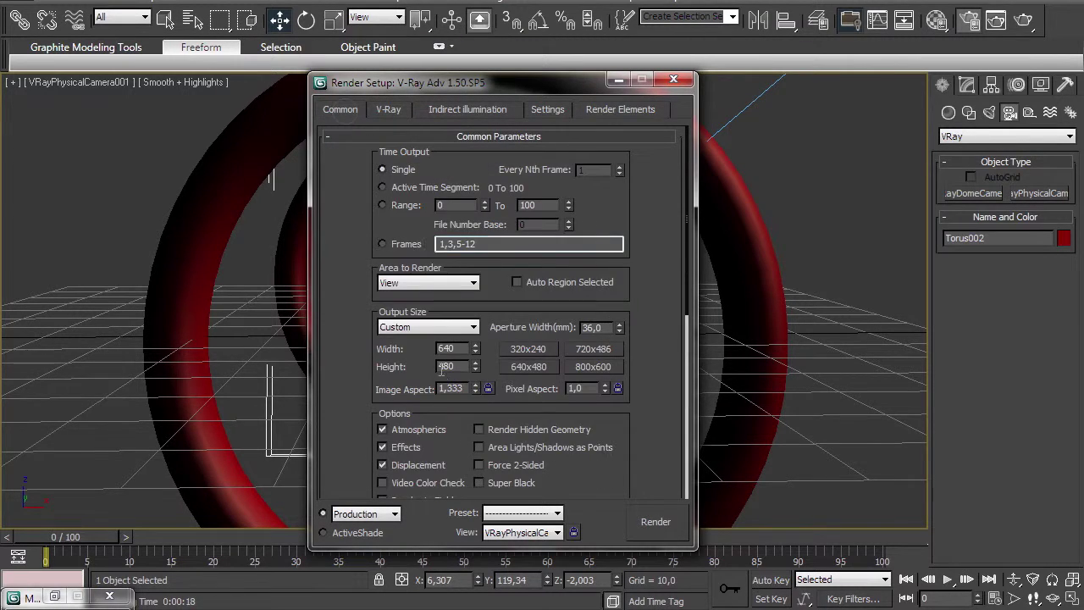
left_click_drag(354, 344, 334, 103)
left_click_drag(374, 365, 372, 288)
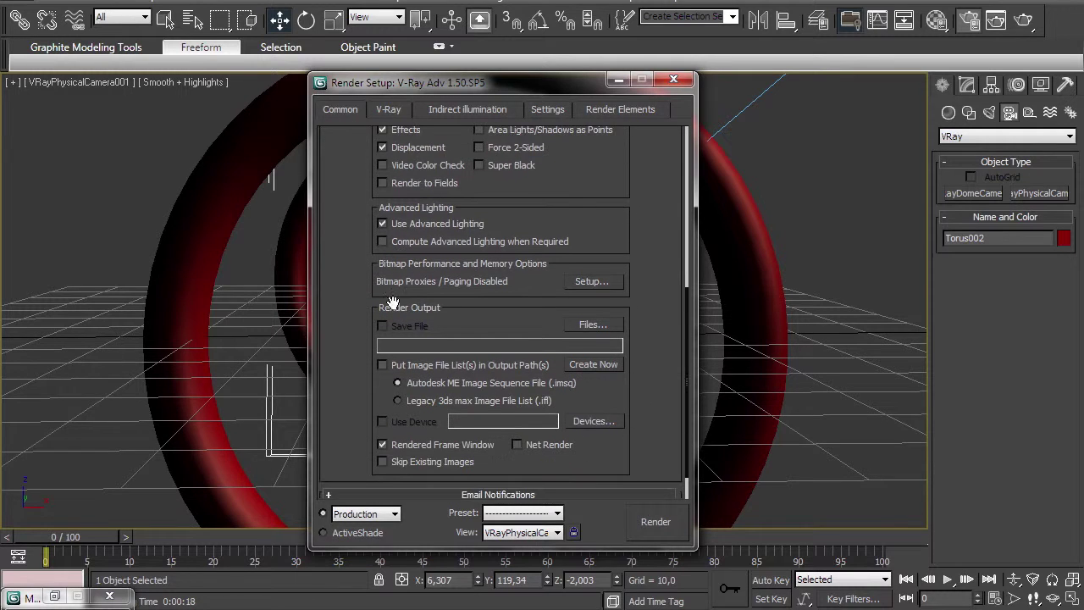
left_click(586, 326)
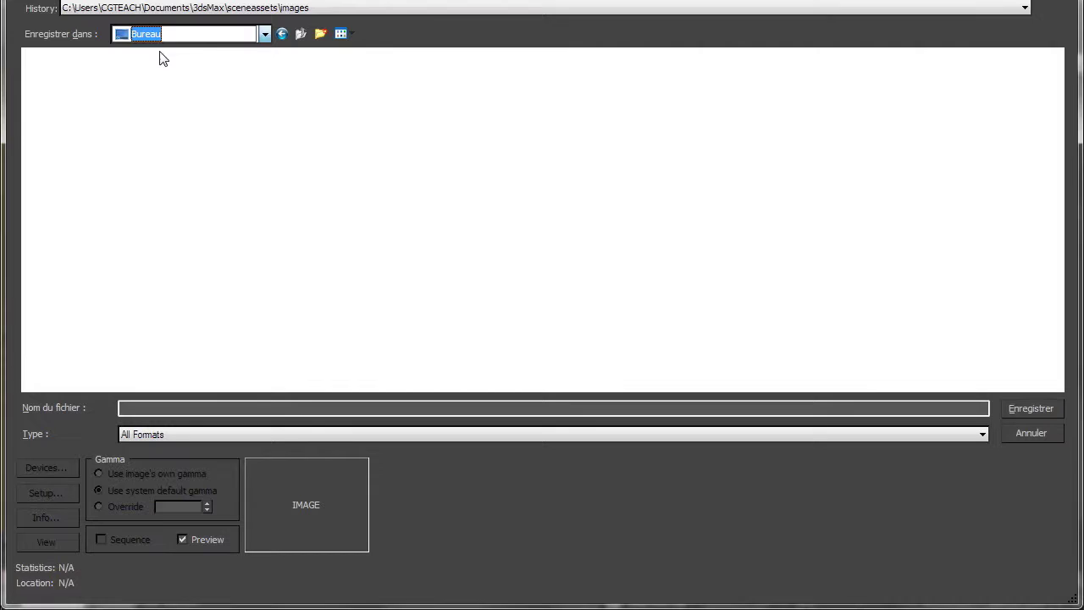
left_click(320, 34)
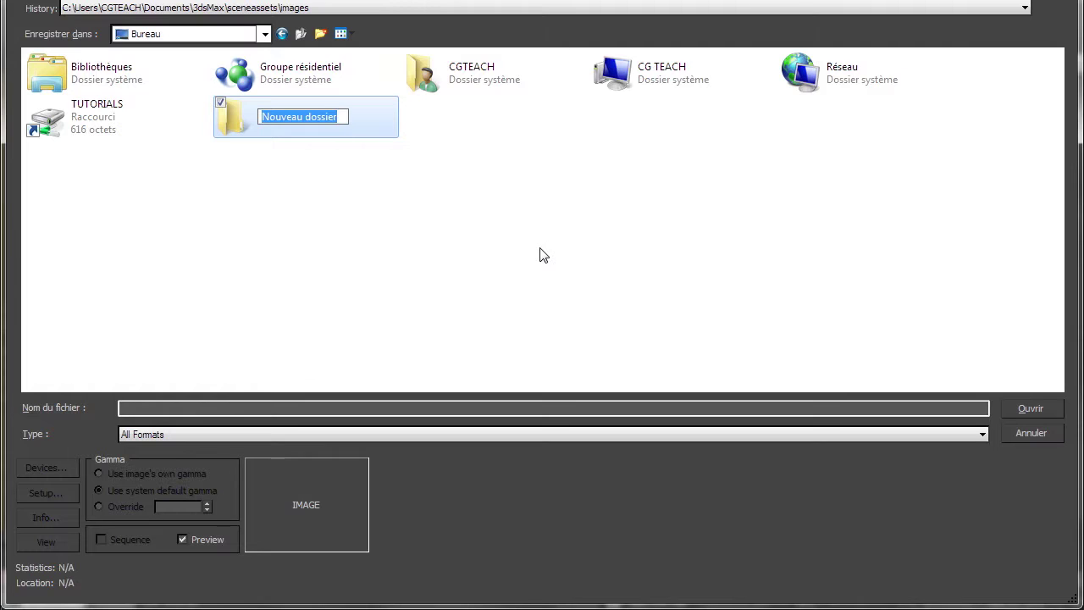
type("TORUS WI")
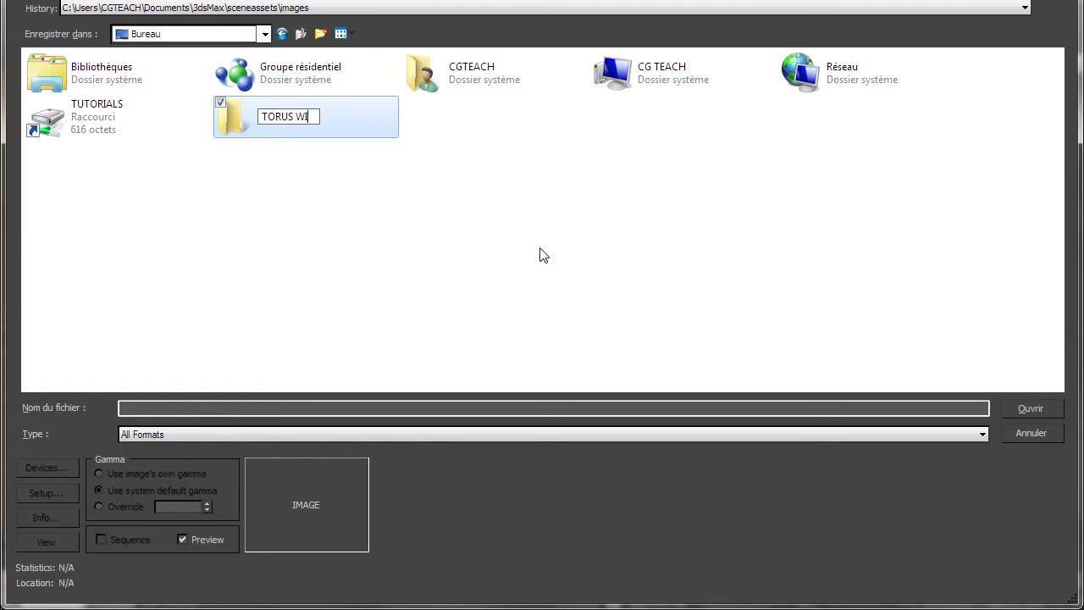
key("Return")
key("Return")
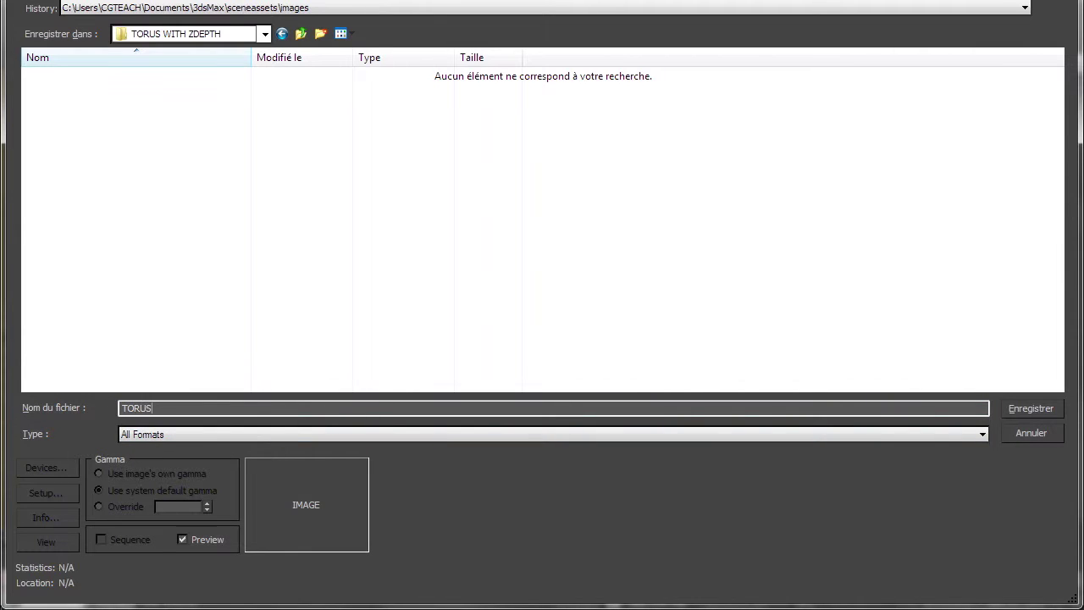
key("Return")
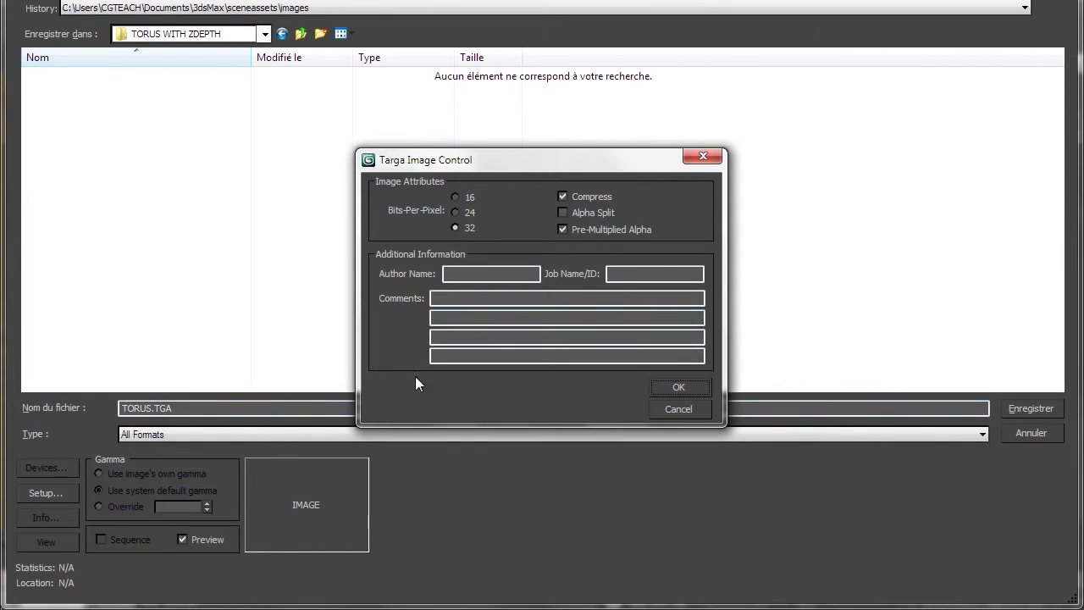
left_click(678, 386)
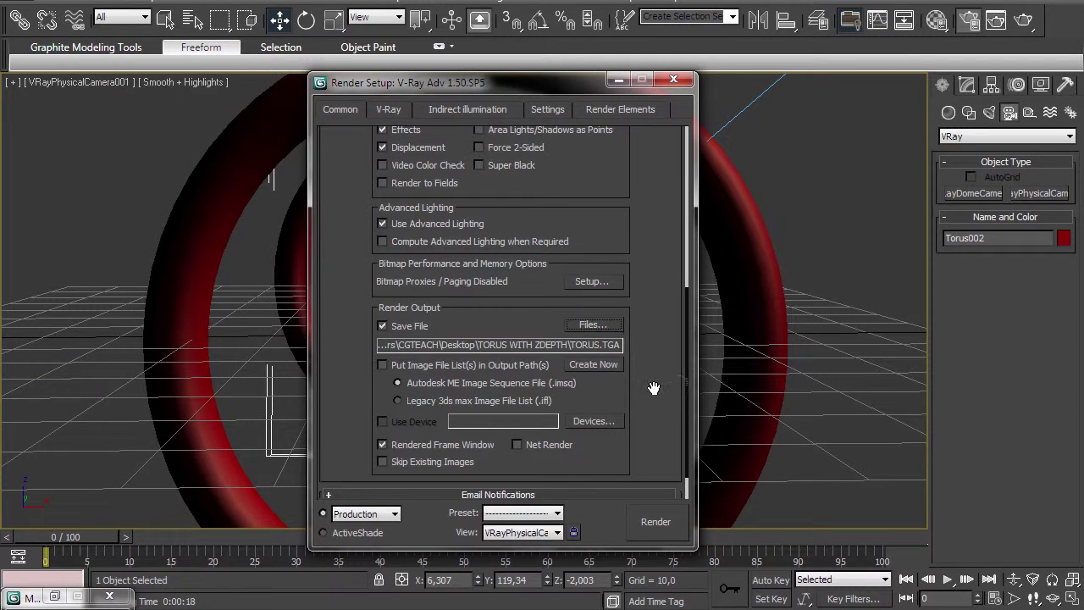
Step: Render the camera view to the output file and inspect the image's alpha channel
left_click(610, 110)
left_click(340, 110)
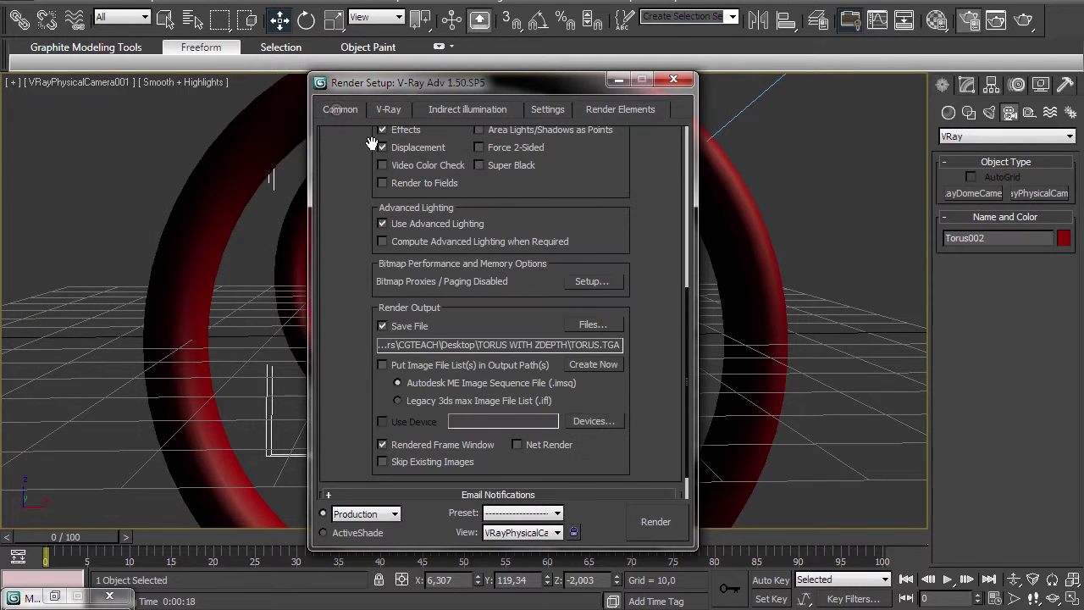
left_click(654, 523)
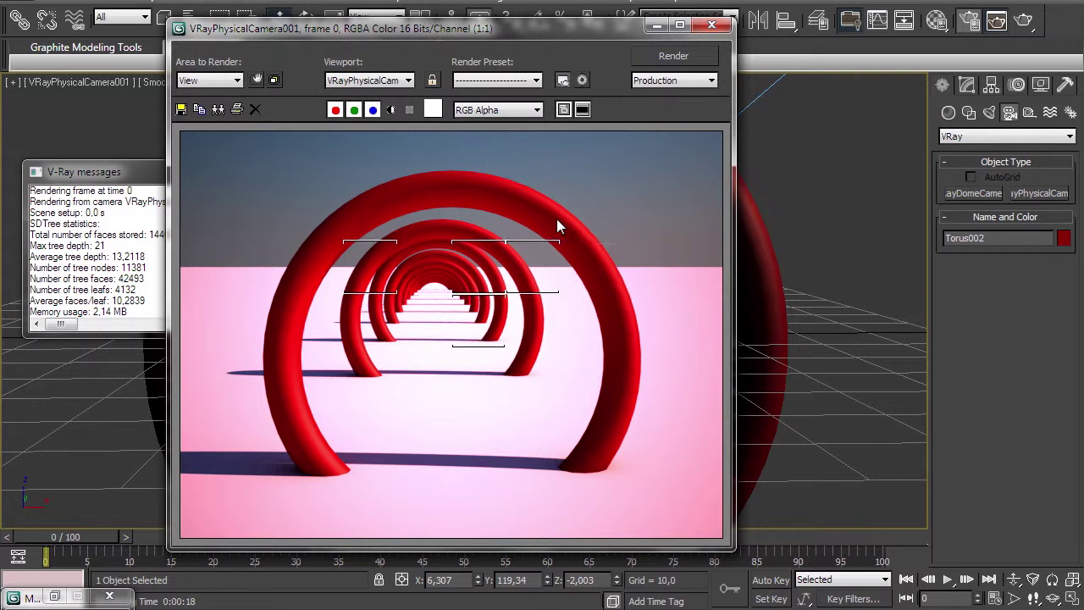
left_click(391, 109)
left_click(390, 110)
left_click(711, 25)
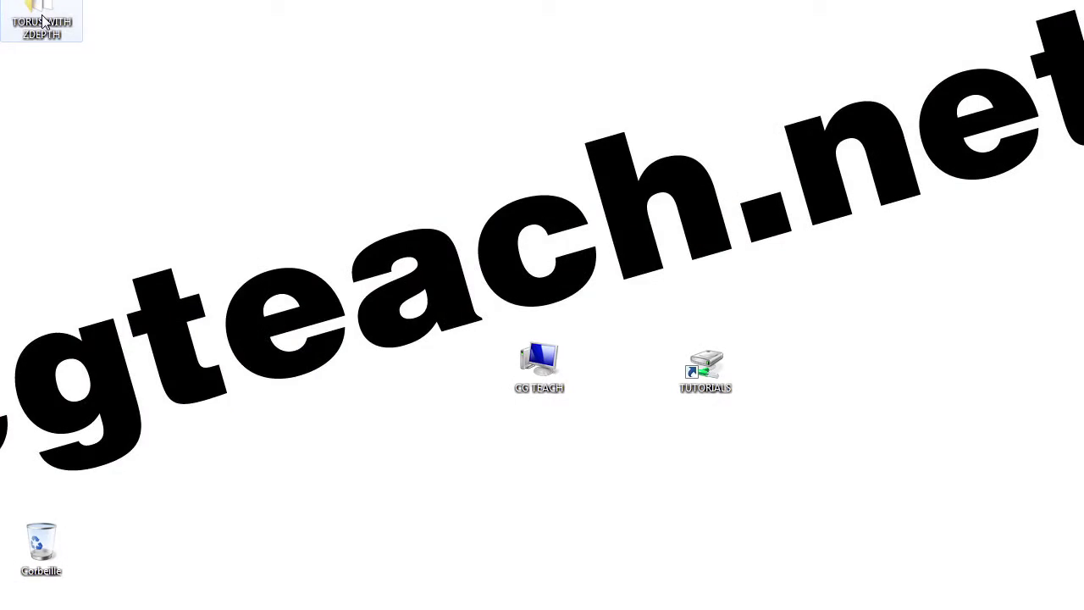
Step: Open the TORUS WITH ZDEPTH folder on the desktop and view the TORUS and TORUS_VRayZDepth images
double_click(41, 16)
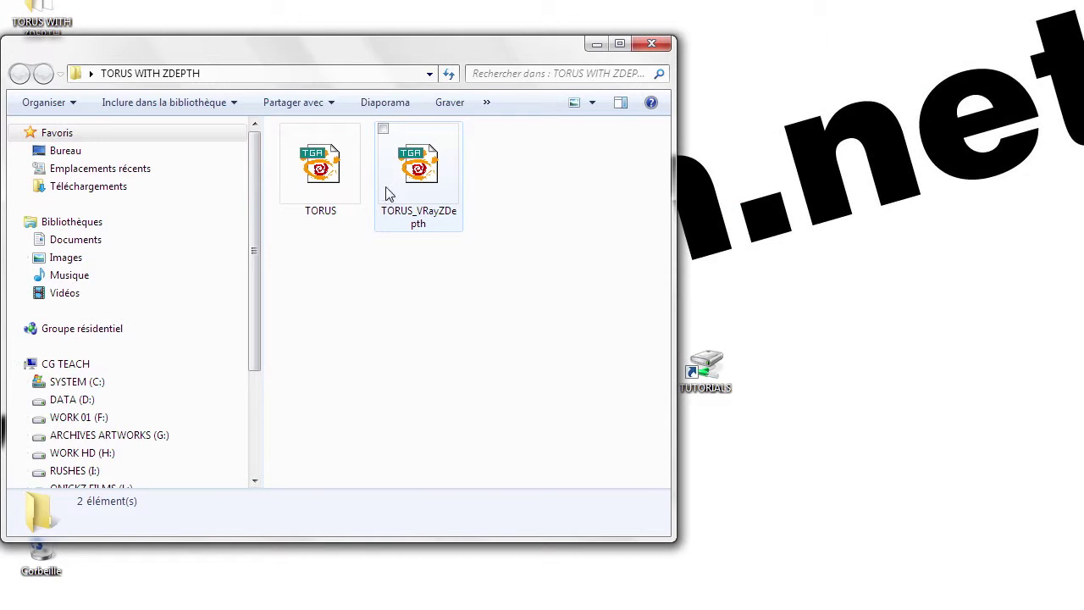
left_click(313, 173)
double_click(325, 170)
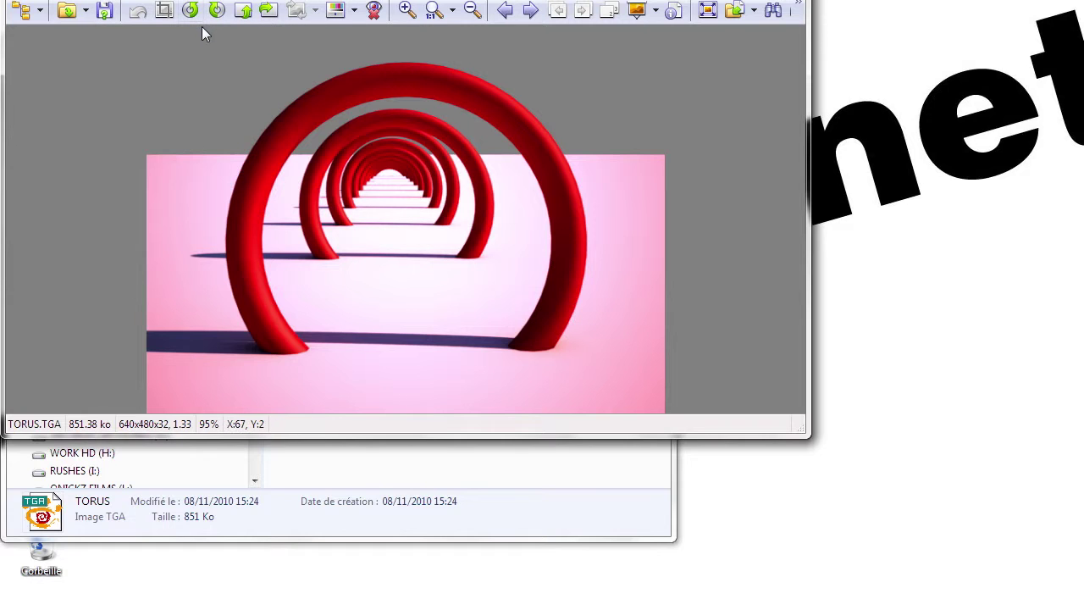
left_click(487, 467)
double_click(415, 174)
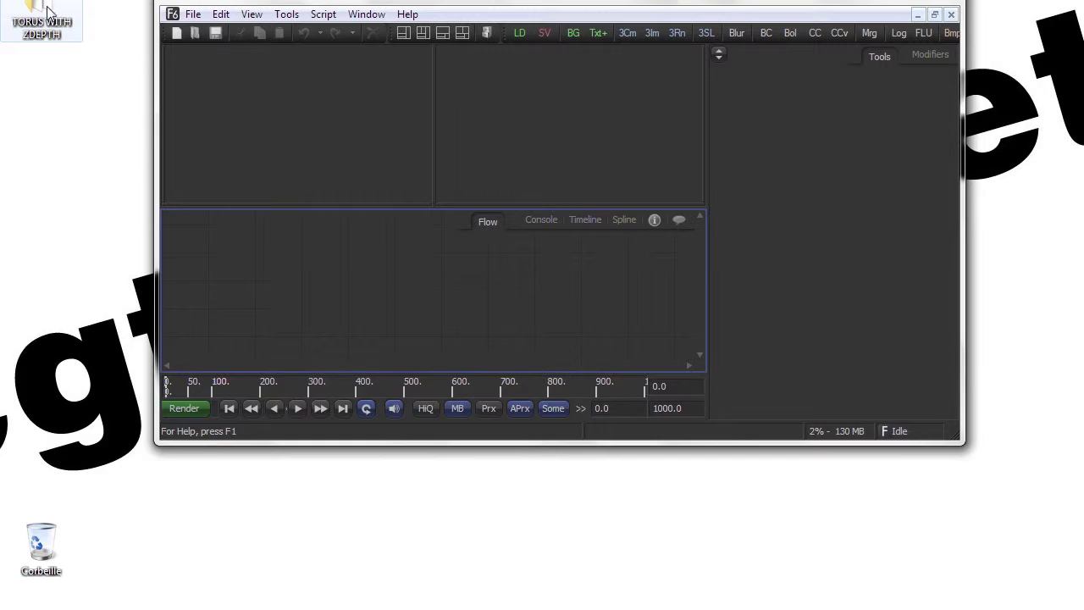
Step: Switch to Fusion and load the TORUS and TORUS_VRayZDepth images from the desktop folder into the flow
double_click(49, 13)
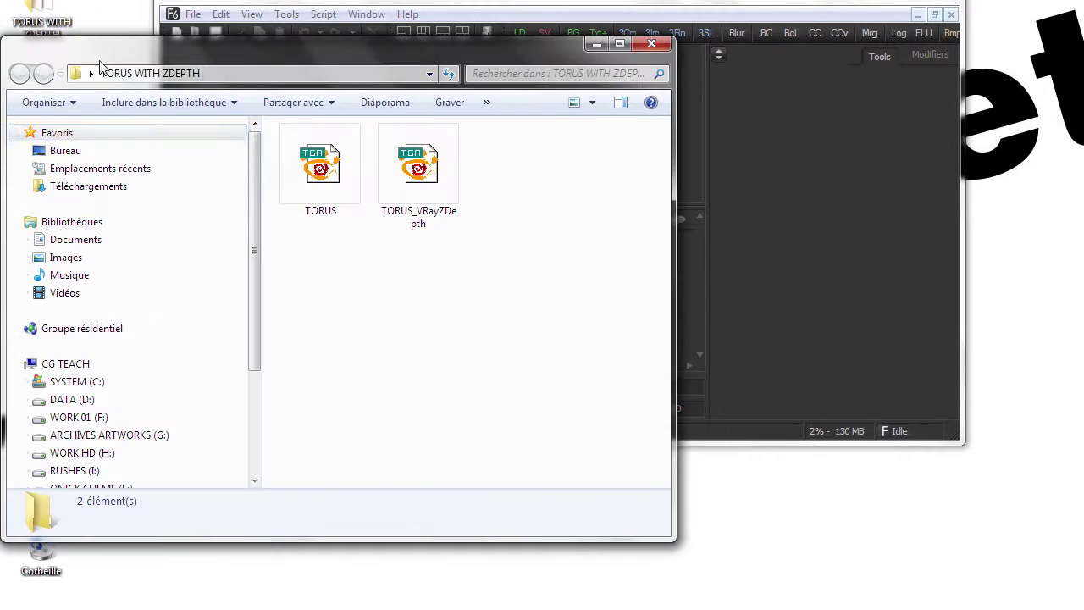
left_click(320, 169)
left_click_drag(418, 170, 686, 274)
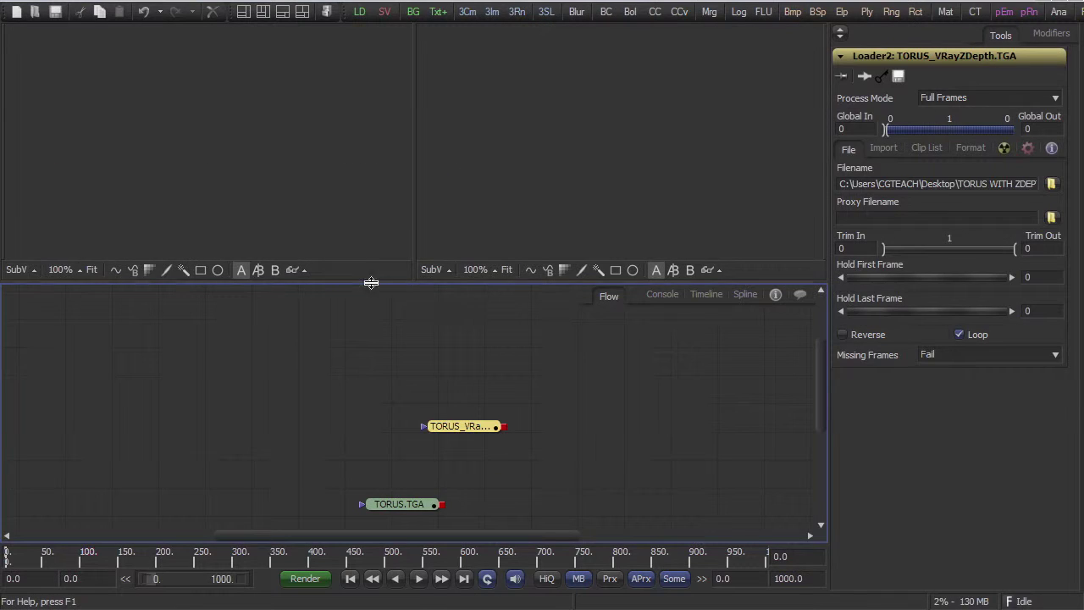
Step: Move the TORUS.TGA loader beside the Z-depth loader and display it in a single, enlarged viewer
left_click_drag(394, 503, 252, 426)
key("1")
left_click(243, 11)
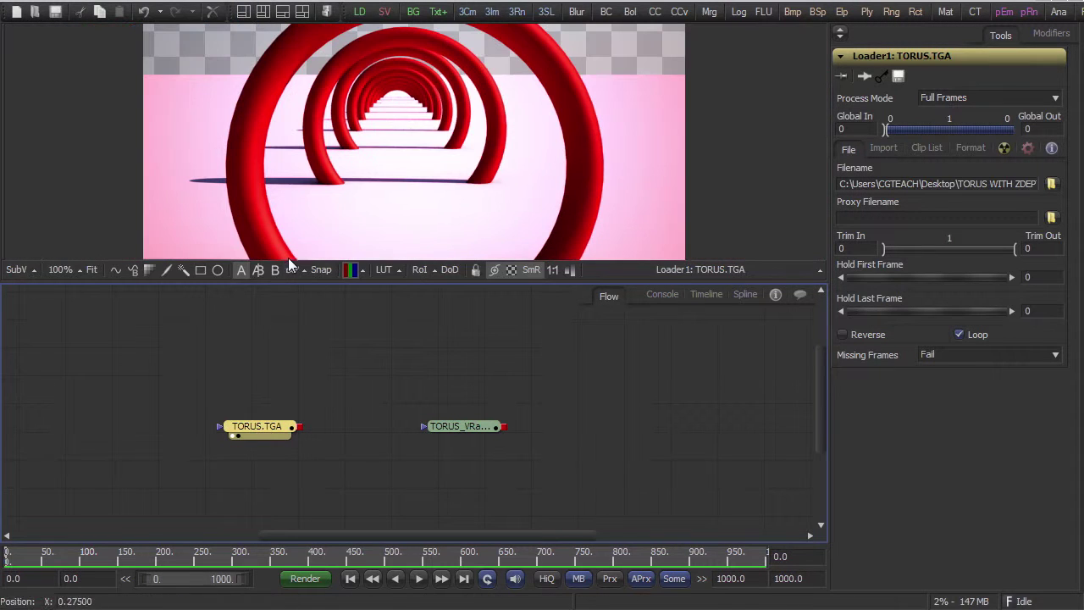
left_click_drag(304, 281, 304, 373)
Step: Rearrange the two loaders in the flow and display the TORUS_VRayZDepth image in the viewer
left_click_drag(254, 518, 210, 461)
left_click_drag(462, 516, 339, 267)
left_click(512, 362)
left_click_drag(358, 458, 216, 430)
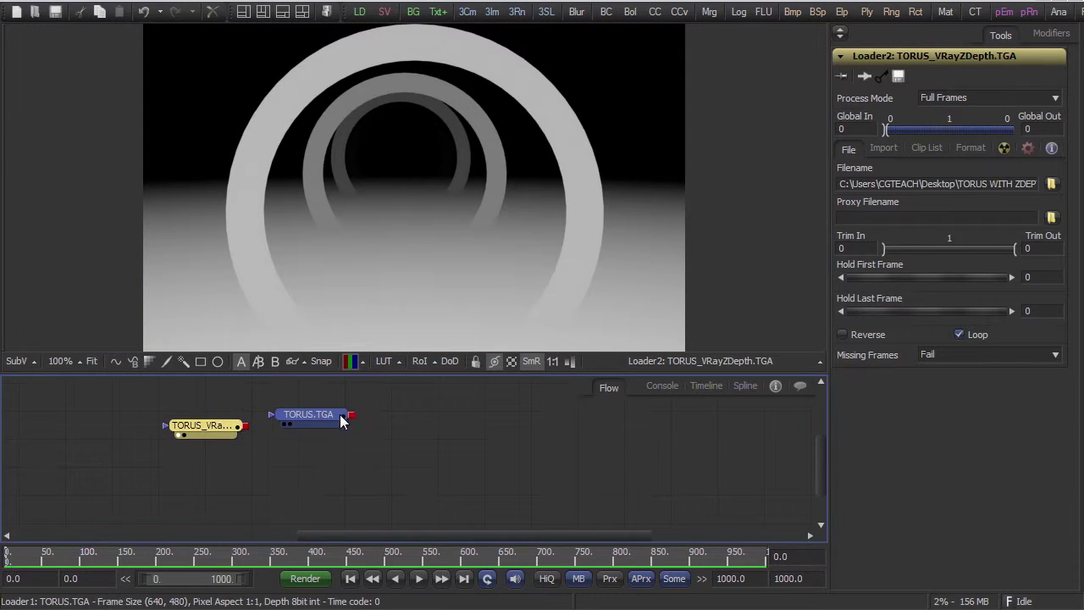
Step: Add a stereo Anaglyph tool, feed TORUS.TGA into both its image inputs, and display its output in the viewer
left_click(339, 415)
right_click(425, 397)
mouse_move(458, 171)
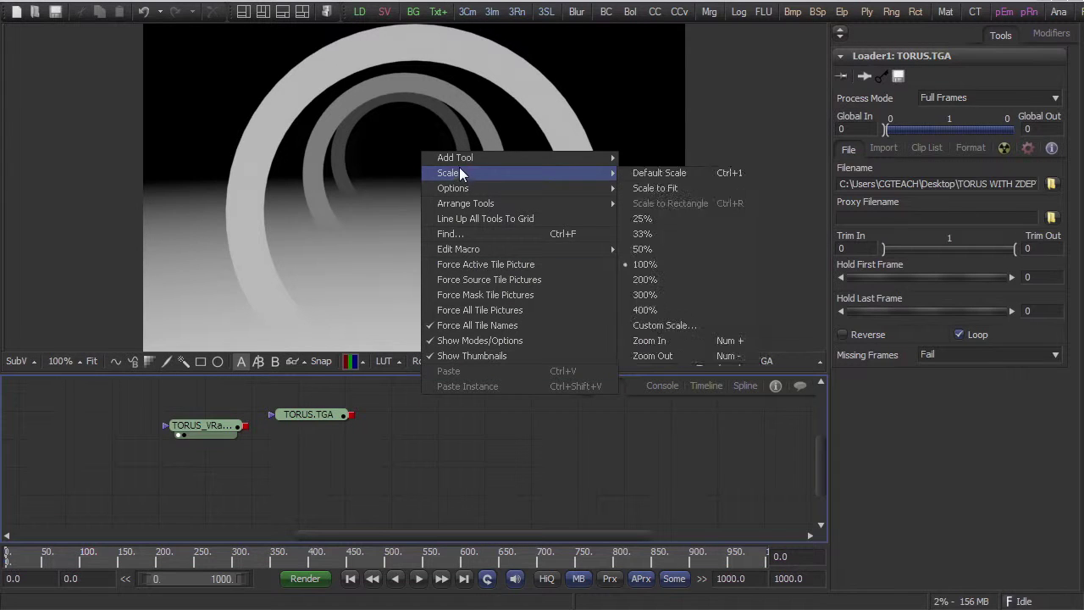
mouse_move(505, 159)
mouse_move(669, 524)
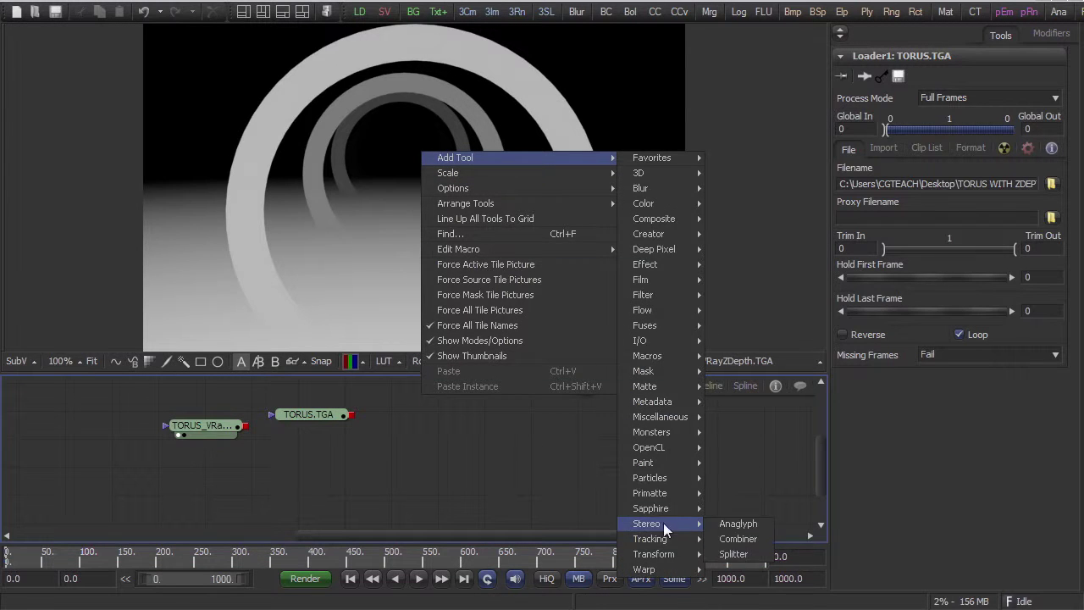
left_click(736, 524)
left_click_drag(411, 404, 493, 445)
left_click_drag(350, 434, 381, 200)
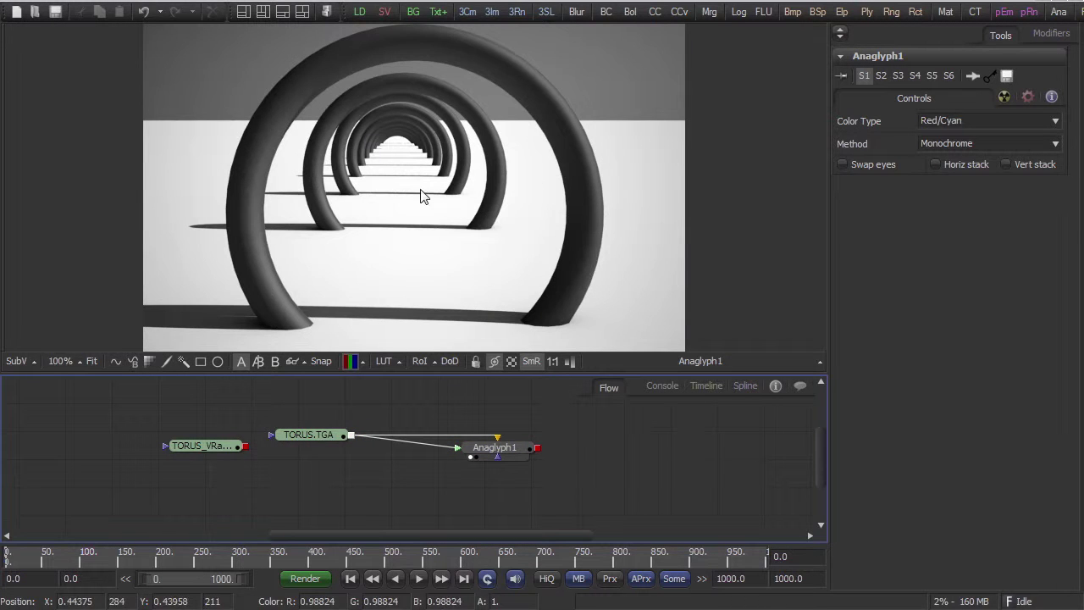
Step: Try the Half-color, Optimised and Dubois methods on the Anaglyph tool, return it to Monochrome, and enable Swap eyes
left_click(959, 146)
left_click(946, 170)
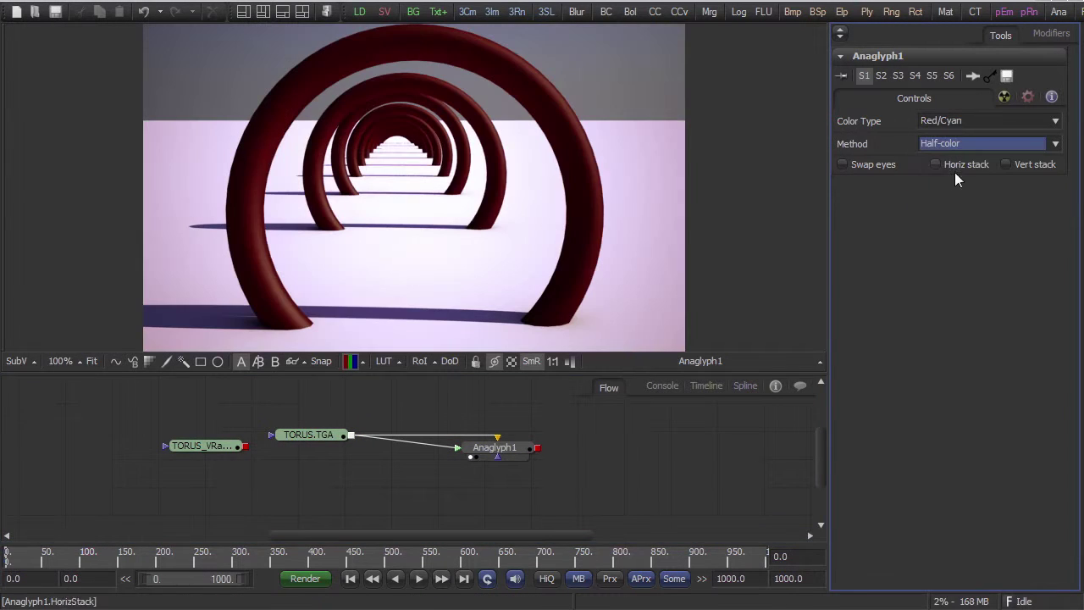
left_click(954, 187)
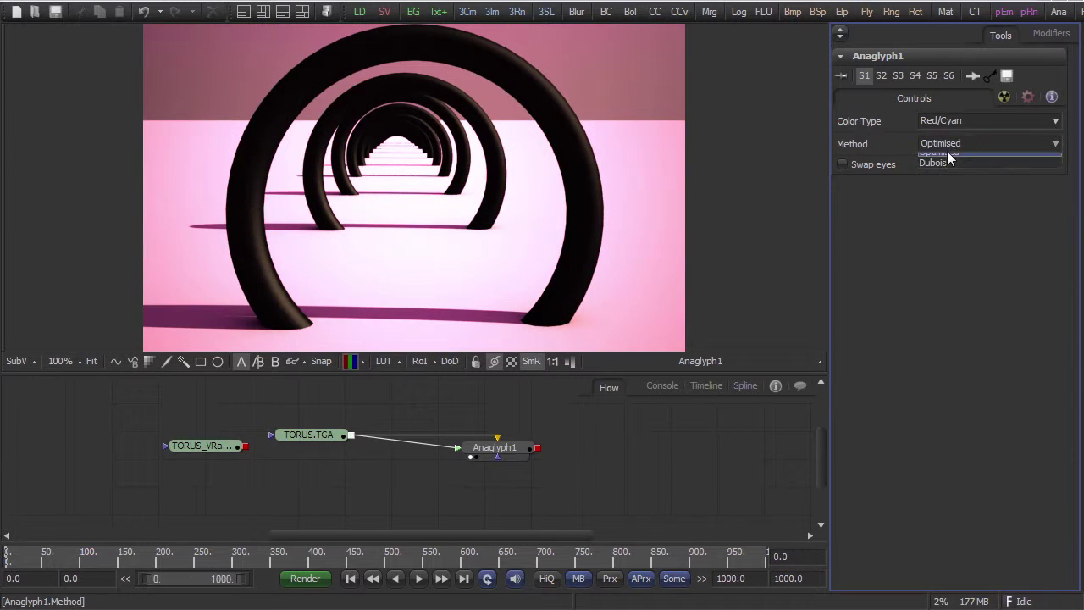
left_click(948, 204)
left_click(952, 122)
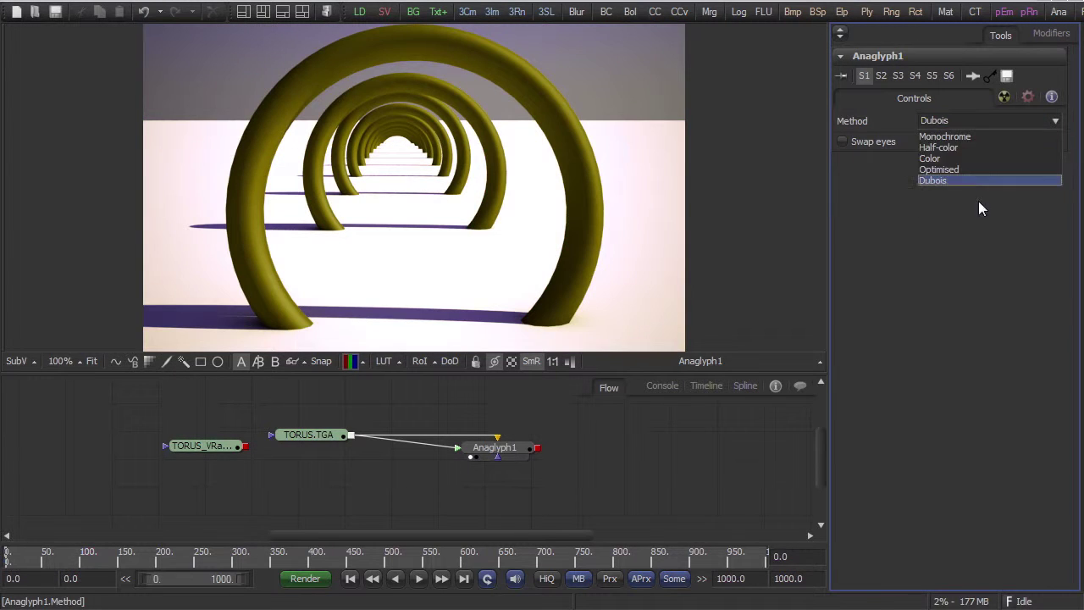
left_click(944, 136)
Step: Spread the two loaders and Anaglyph1 apart in the flow to make room between them, and display TORUS_VRayZDepth in the viewer
left_click_drag(495, 447, 576, 445)
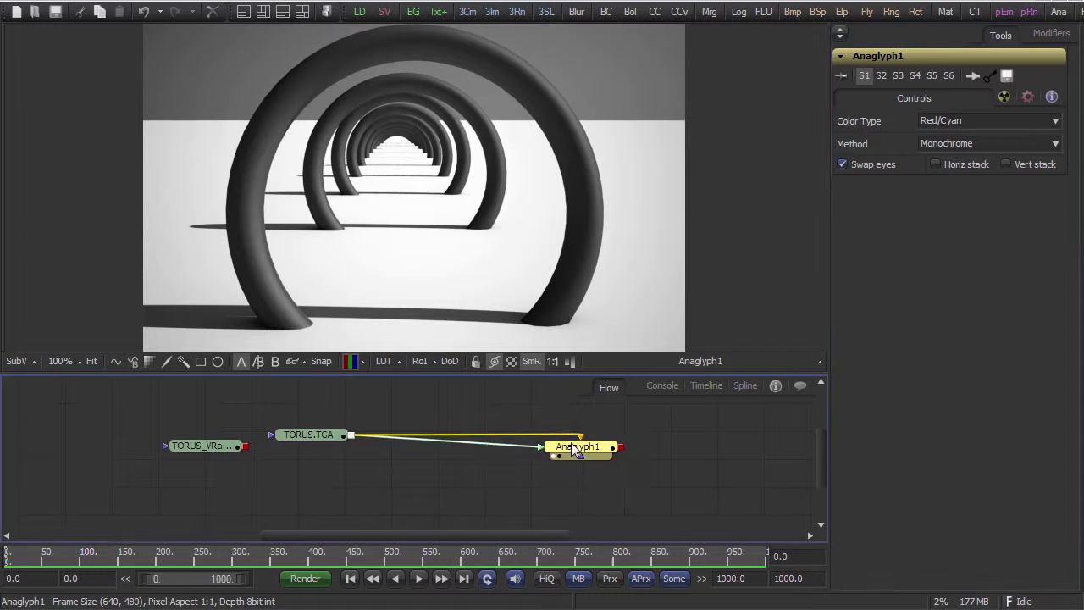
left_click_drag(200, 454, 205, 287)
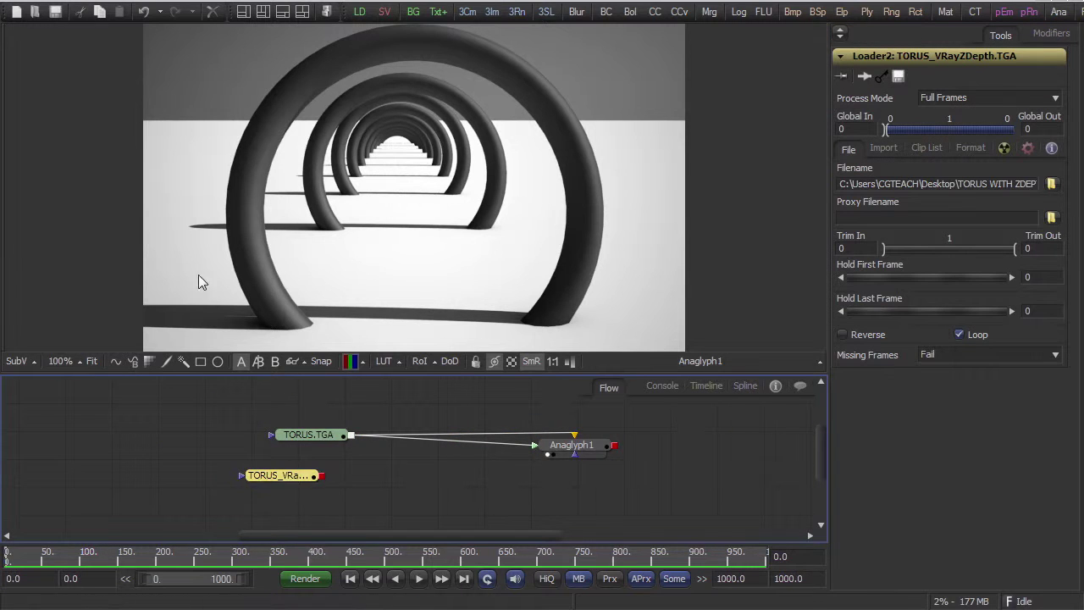
left_click_drag(284, 487, 252, 493)
left_click_drag(290, 441, 176, 437)
Step: Insert a Displace tool on one connection between TORUS.TGA and Anaglyph1, and feed the Z-depth loader into its foreground input
right_click(387, 432)
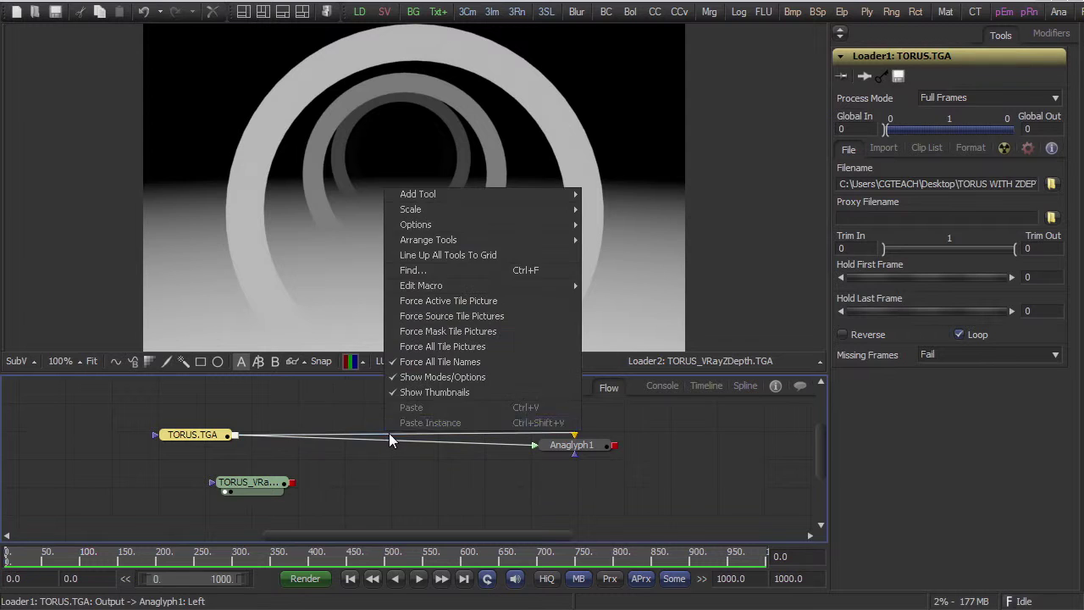
mouse_move(424, 194)
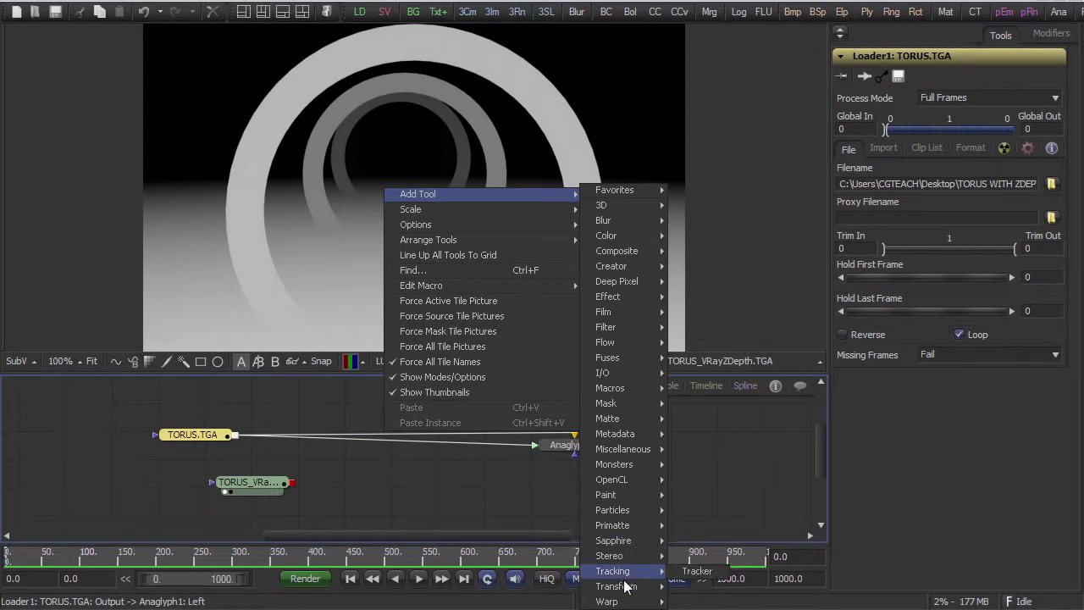
mouse_move(627, 602)
left_click(699, 525)
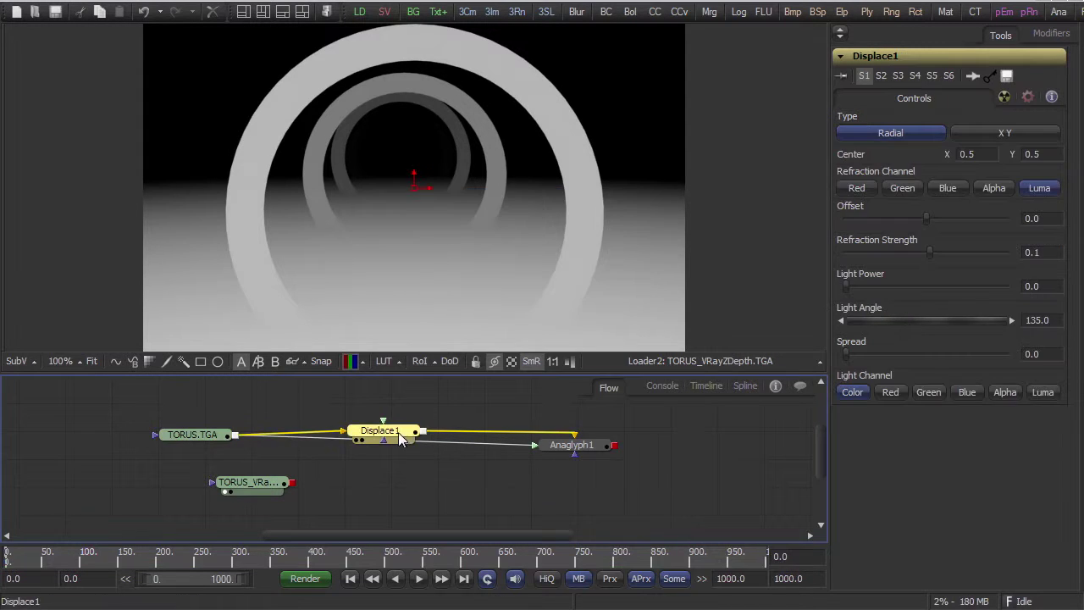
left_click_drag(291, 482, 385, 418)
Step: Display Displace1 in the viewer, set its type to XY, with X Offset 0.03125 and X Refraction about 0.002
left_click_drag(193, 435, 333, 301)
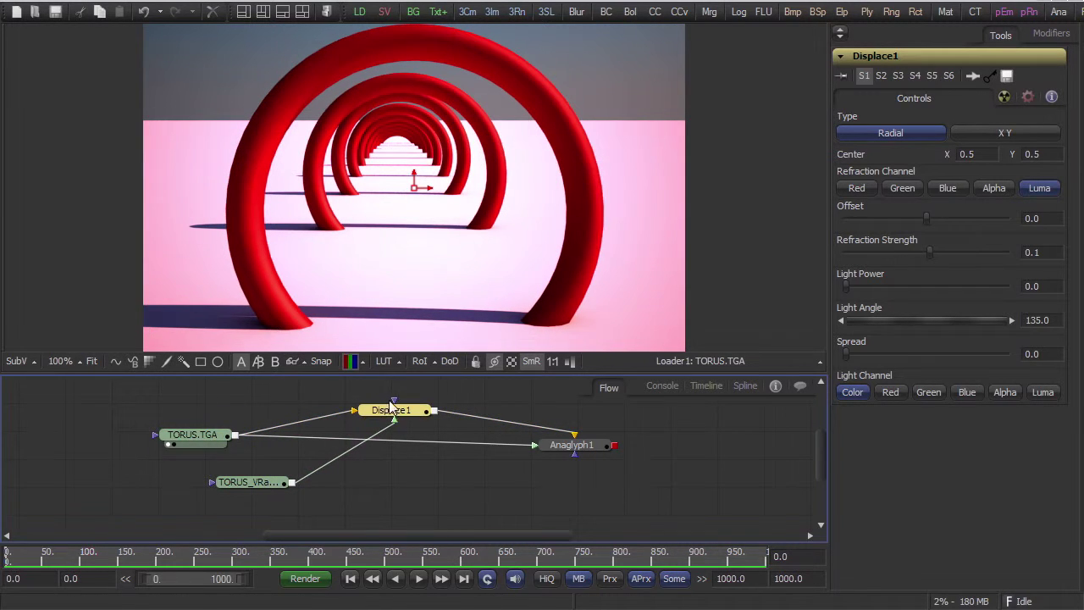
left_click_drag(391, 411, 495, 198)
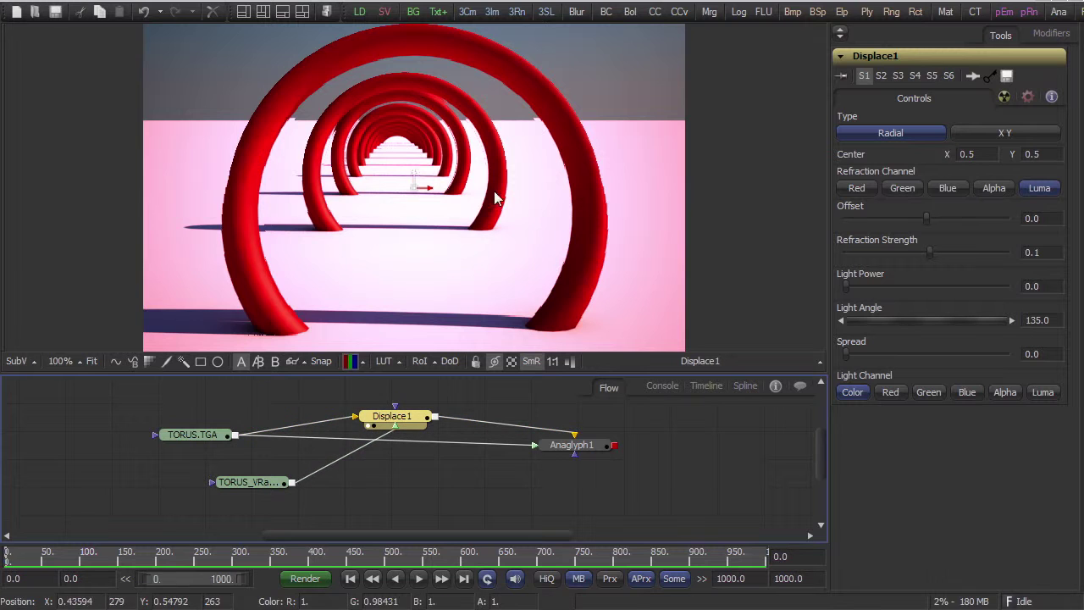
left_click(977, 137)
left_click_drag(927, 198, 923, 232)
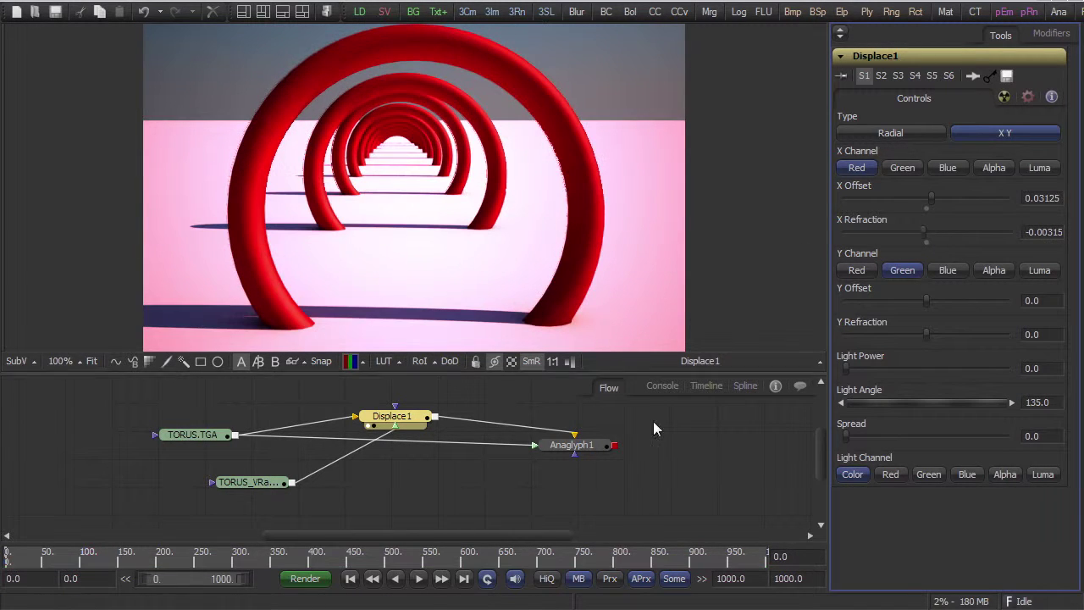
mouse_move(939, 235)
left_mouse_down()
mouse_move(911, 233)
mouse_move(949, 230)
mouse_move(913, 229)
mouse_move(928, 231)
left_mouse_up()
Step: With Anaglyph1 in the viewer, set Displace1's X, Y and light channels to Luma, X Offset to about 0.078 and X Refraction to about 0.0104
left_click_drag(562, 447, 525, 338)
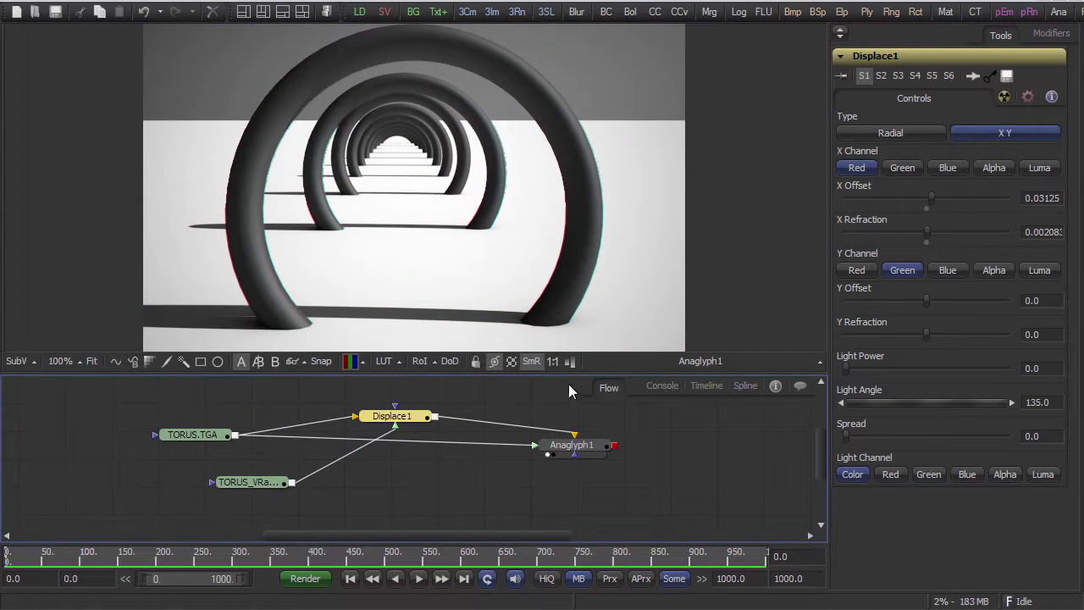
mouse_move(925, 233)
left_mouse_down()
mouse_move(912, 231)
mouse_move(945, 227)
left_mouse_up()
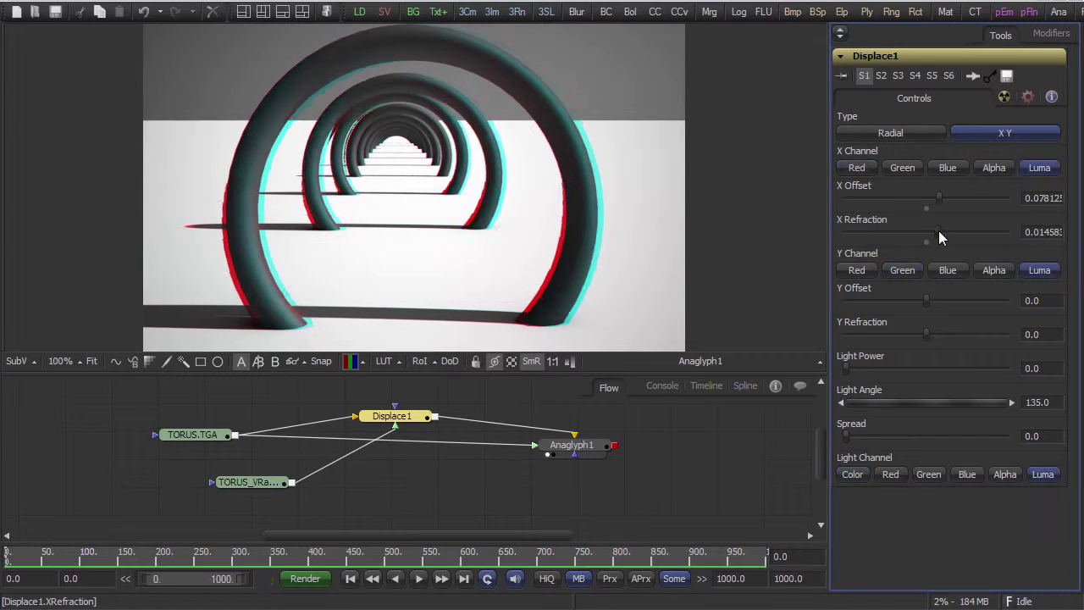
mouse_move(938, 230)
left_mouse_down()
mouse_move(918, 231)
mouse_move(935, 228)
left_mouse_up()
Step: Compare the TORUS.TGA image, the Anaglyph1 output and the TORUS_VRayZDepth image in the viewer
left_click_drag(193, 435, 196, 303)
left_click_drag(570, 444, 500, 299)
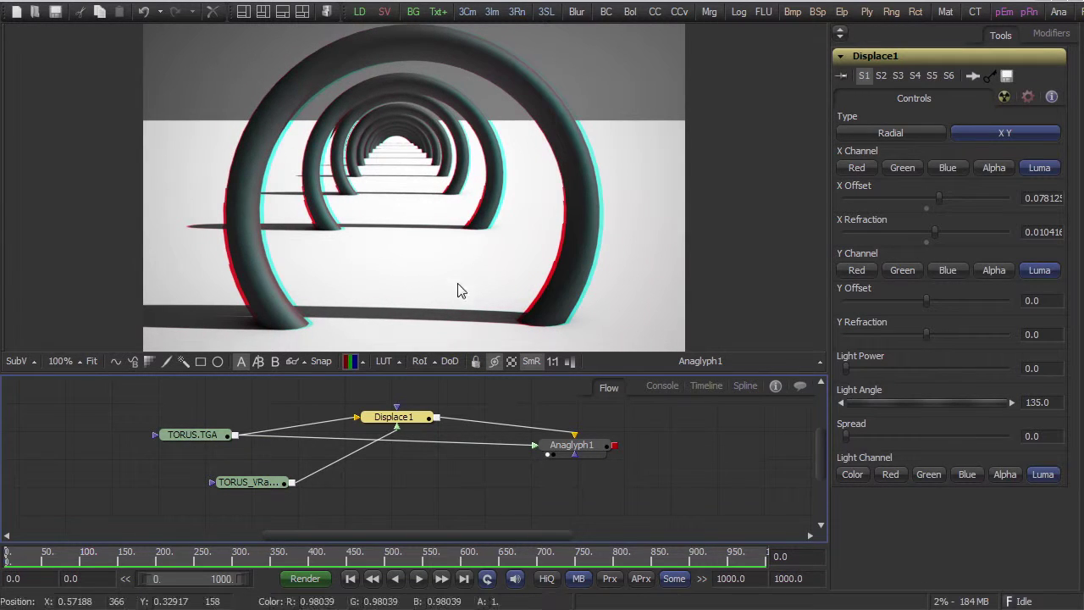
left_click_drag(271, 482, 252, 308)
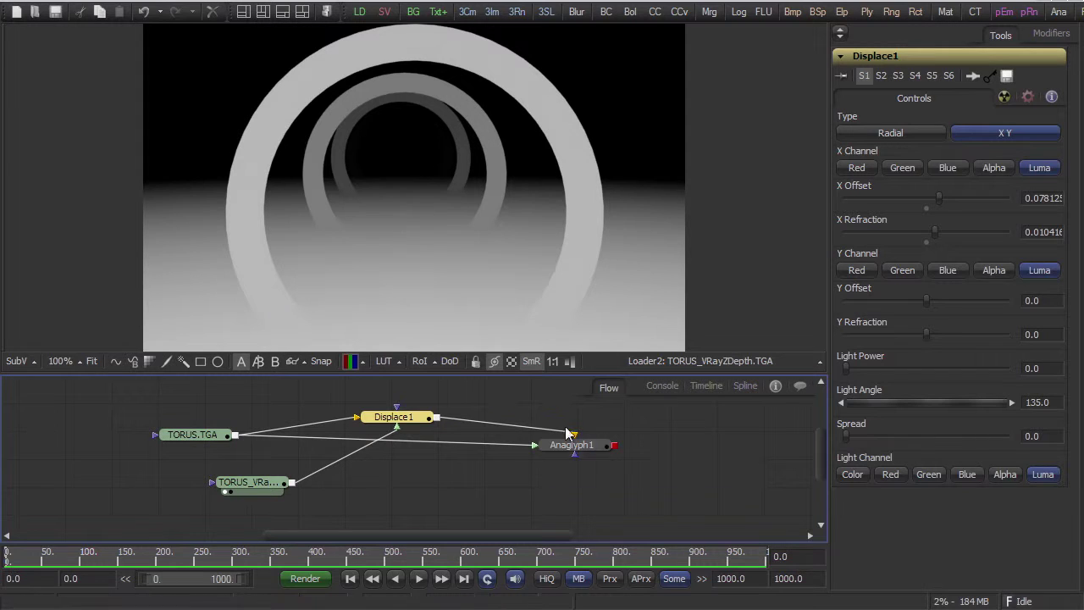
Step: Insert a Color Corrector between the Z-depth loader and Displace1, and display its output in the viewer
left_click_drag(268, 484, 240, 502)
right_click(235, 493)
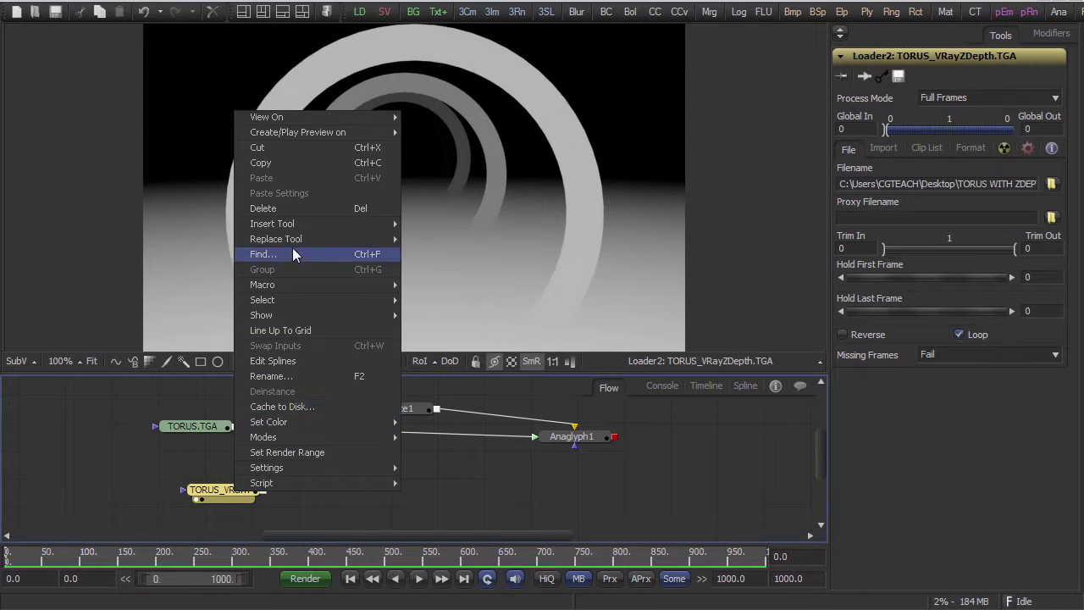
mouse_move(383, 225)
mouse_move(432, 237)
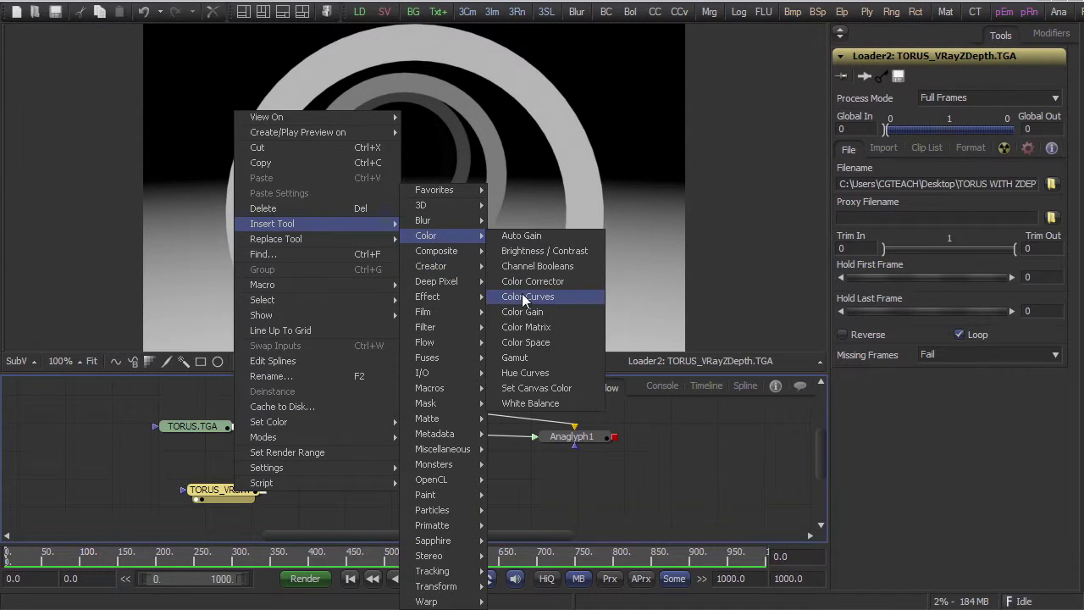
left_click(546, 216)
left_click(292, 499)
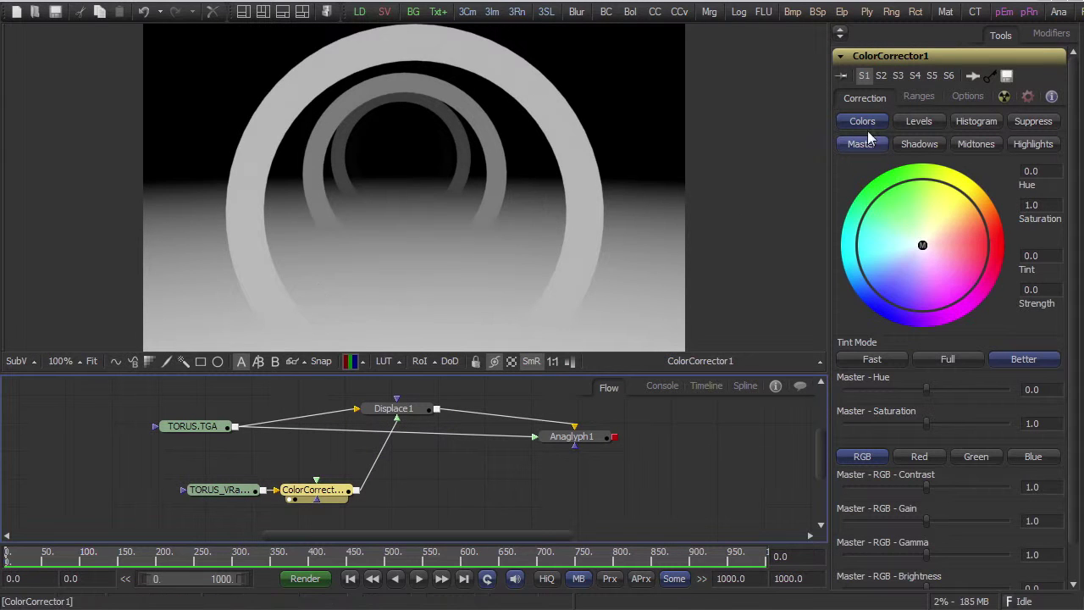
Step: Tune the Color Corrector to a master RGB gain of about 0.663 and gamma of about 1.833, checking the result on Anaglyph1
left_click_drag(927, 520, 935, 520)
left_click_drag(928, 558, 1007, 551)
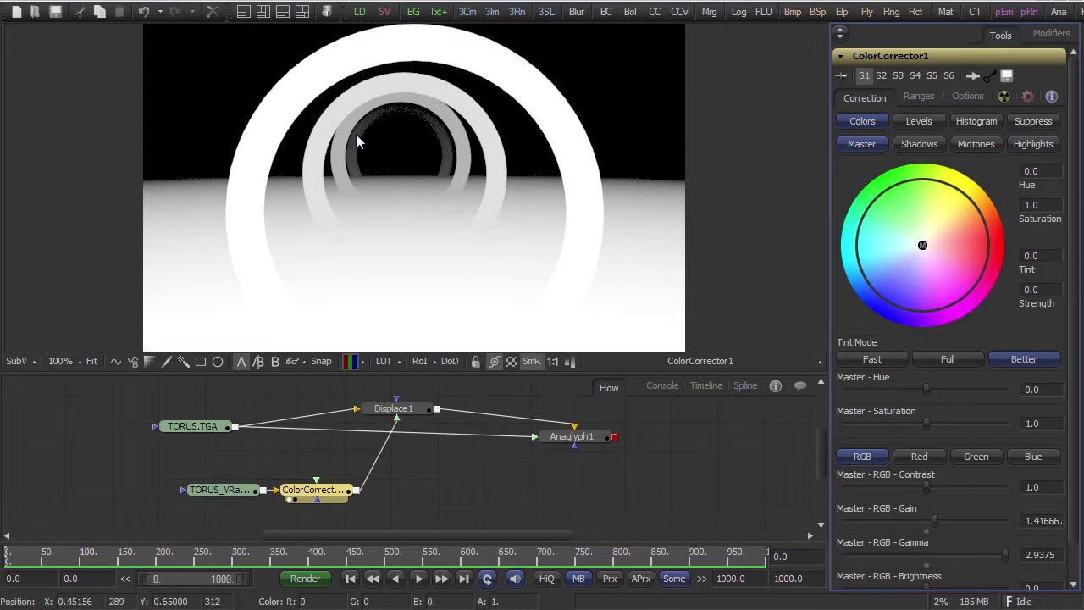
scroll(1059, 500, "down", 1)
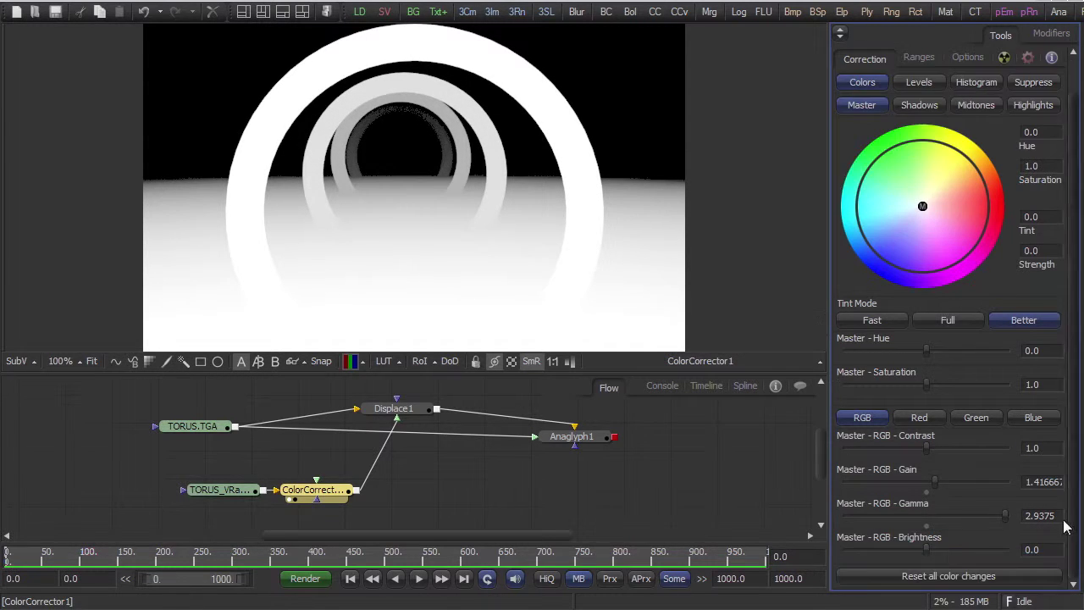
mouse_move(927, 549)
left_mouse_down()
mouse_move(918, 551)
mouse_move(944, 548)
mouse_move(927, 548)
left_mouse_up()
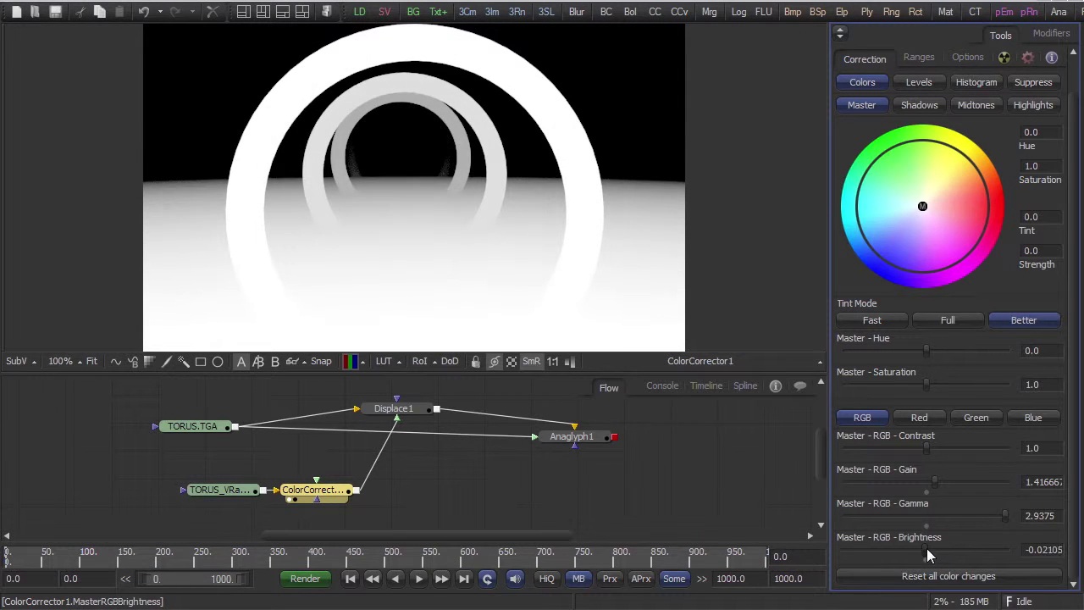
mouse_move(935, 481)
left_mouse_down()
mouse_move(912, 484)
mouse_move(929, 487)
left_mouse_up()
left_click_drag(536, 449, 573, 331)
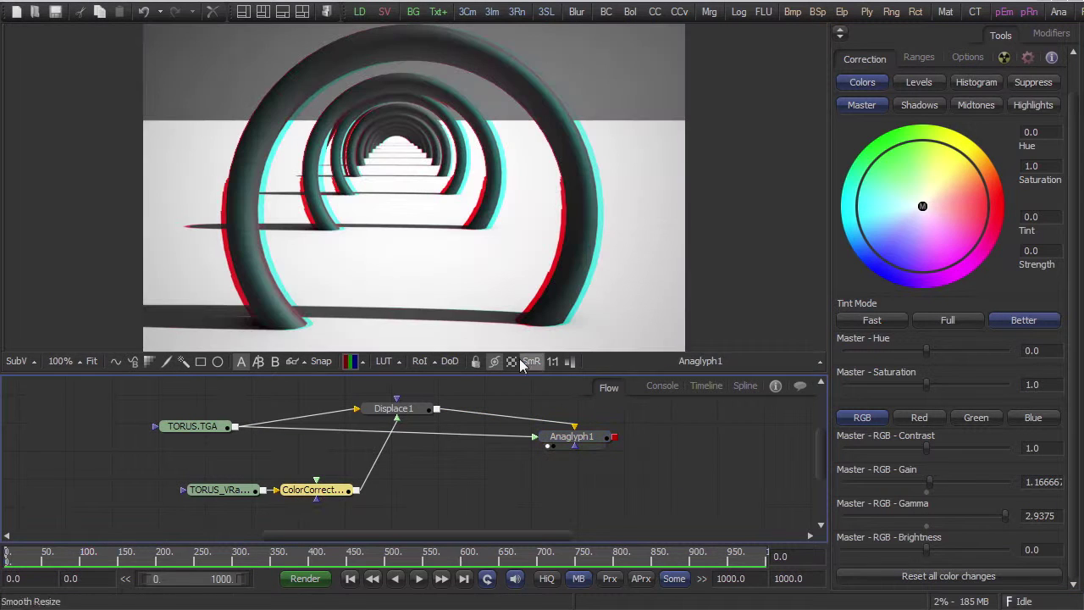
mouse_move(925, 481)
left_mouse_down()
mouse_move(936, 482)
mouse_move(898, 479)
mouse_move(906, 489)
left_mouse_up()
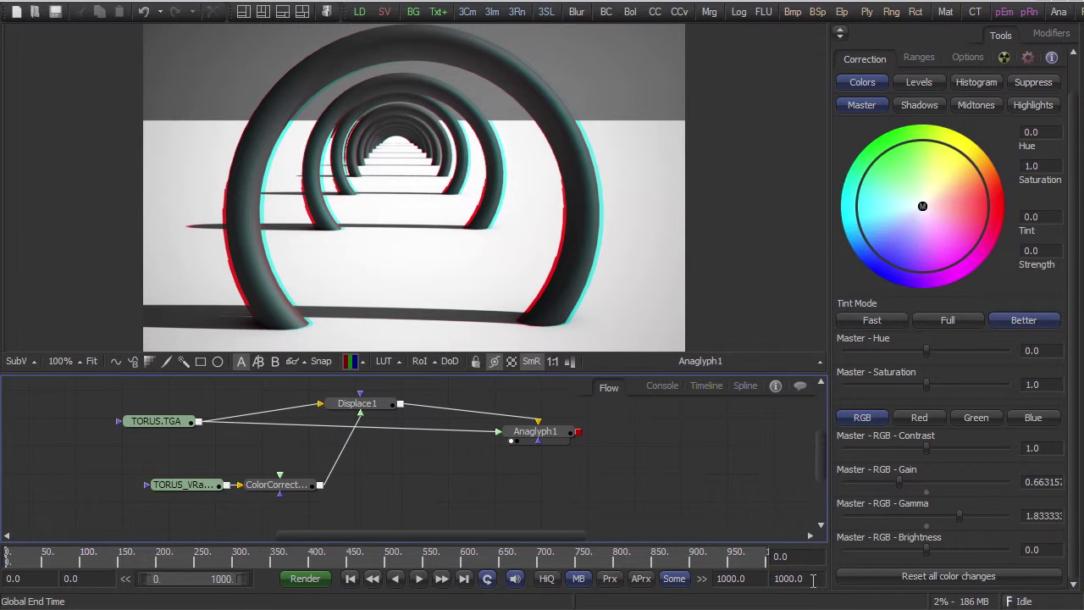
Step: Set the global end time to 100 and insert a Transform tool after the TORUS.TGA loader
left_click(812, 579)
key("Return")
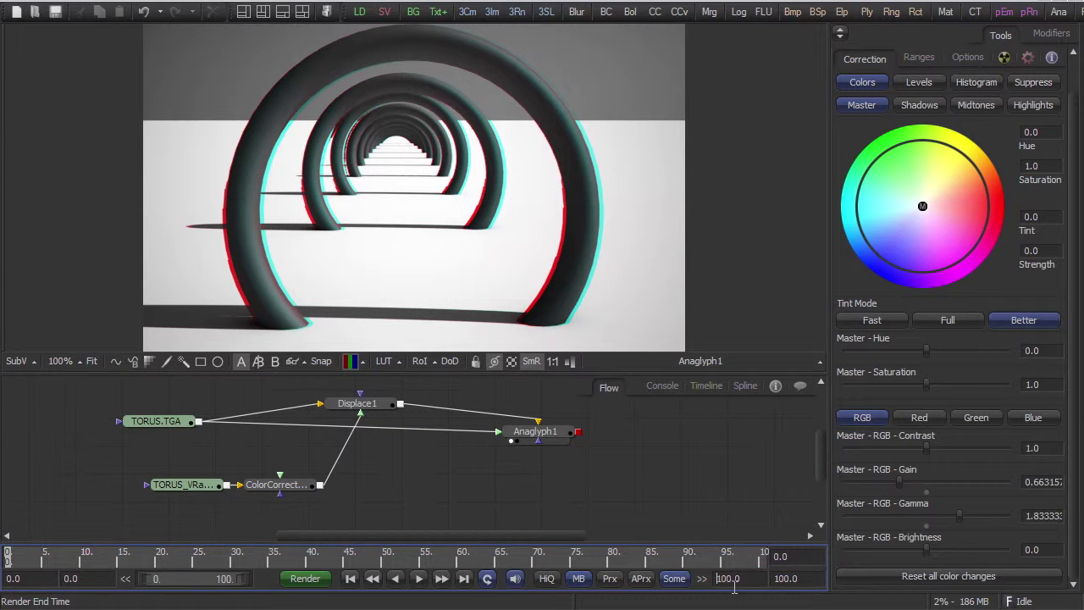
left_click_drag(165, 421, 89, 429)
right_click(99, 428)
mouse_move(133, 156)
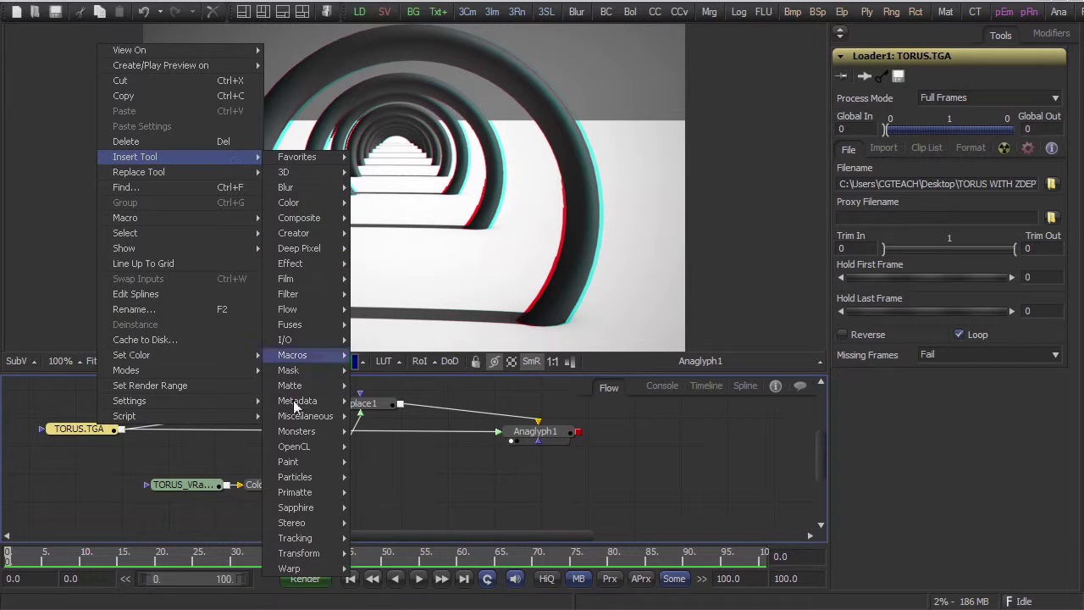
mouse_move(298, 554)
left_click(383, 556)
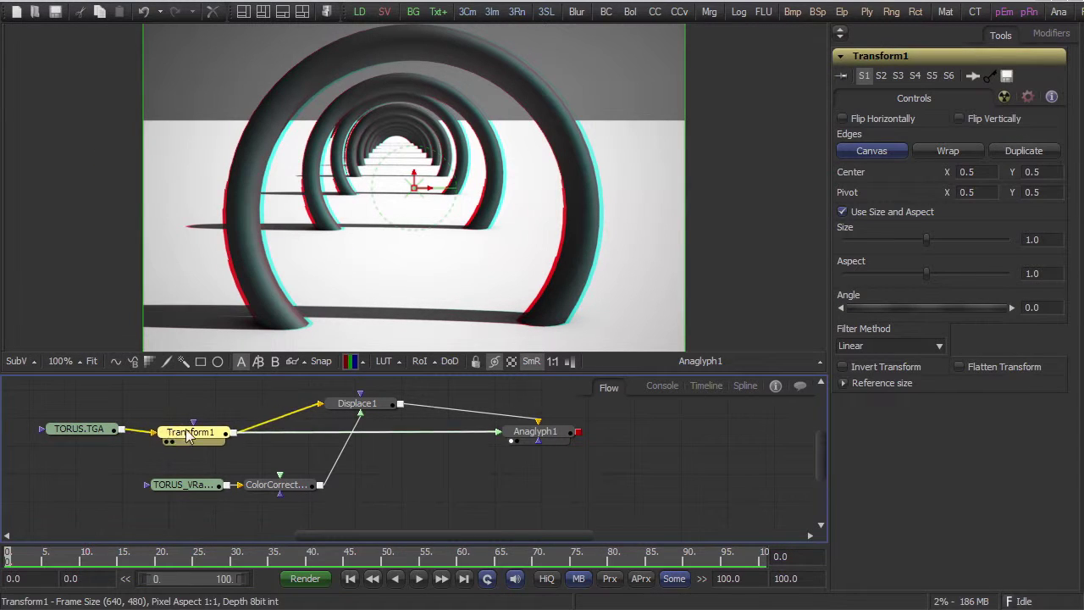
Step: Animate Transform1's center and size from frame 0, reaching size about 1.417 and center about 0.553, 0.377 at frame 100
right_click(856, 170)
left_click(881, 181)
right_click(884, 229)
left_click(898, 234)
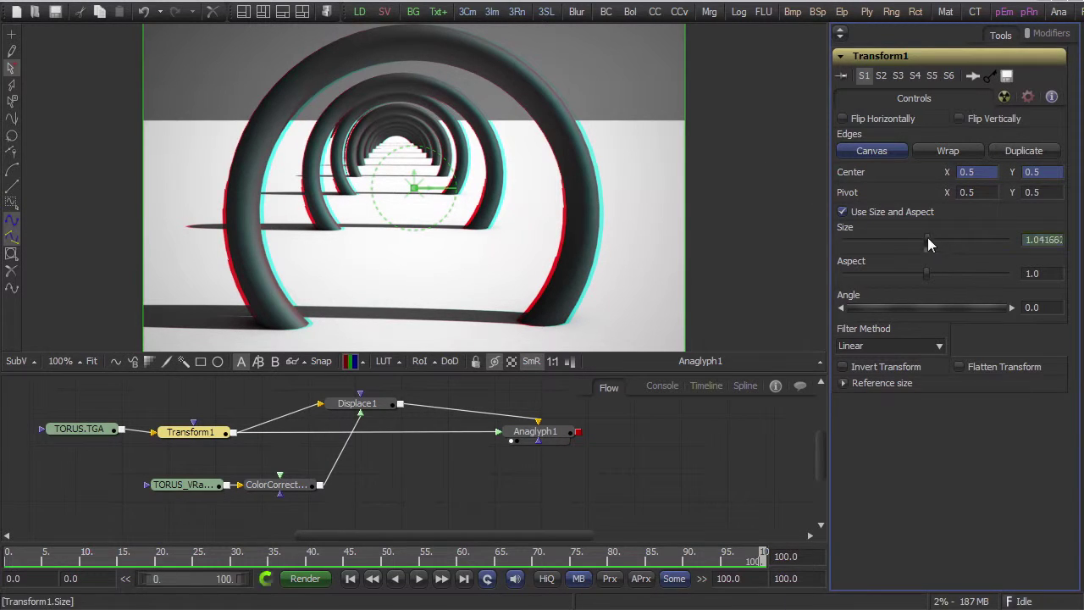
left_click_drag(928, 237, 935, 238)
left_click_drag(415, 195, 442, 238)
Step: Scrub through the timeline to check the zoom animation and return to frame 0
left_click(439, 557)
left_click_drag(438, 556, 19, 531)
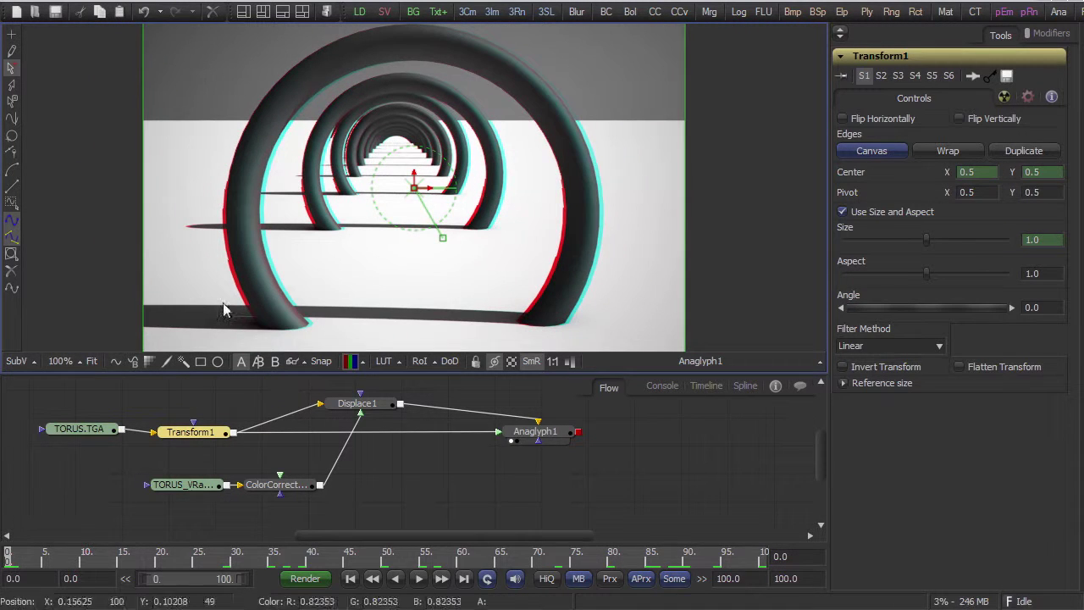
left_click(495, 362)
Step: Copy Transform1, paste it as an instance, and insert the instance between the Color Corrector and Displace1
left_click_drag(170, 435, 170, 426)
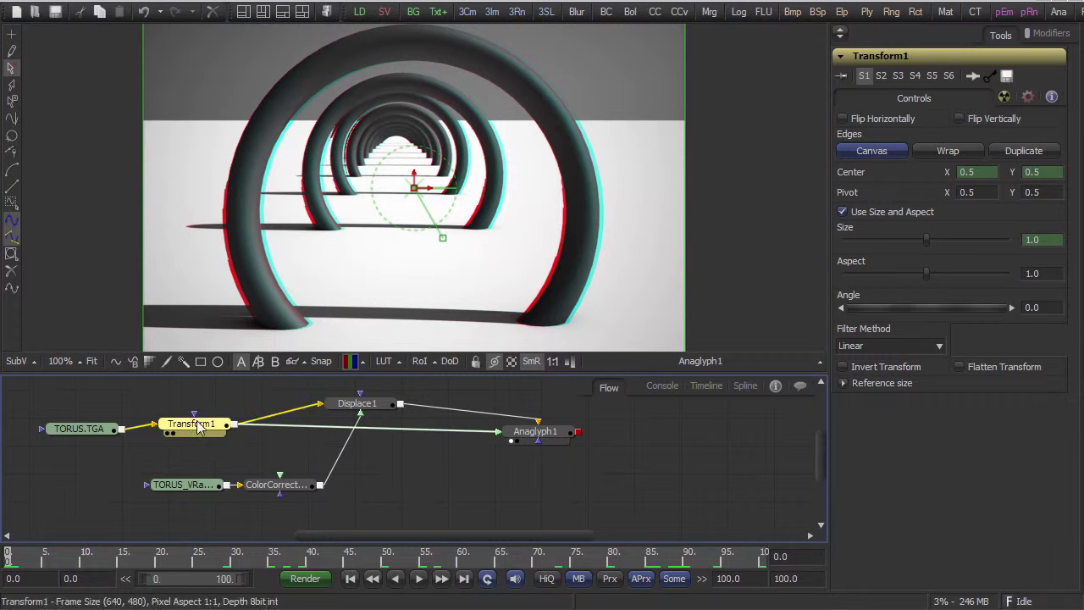
right_click(198, 428)
left_click(231, 93)
left_click(187, 456)
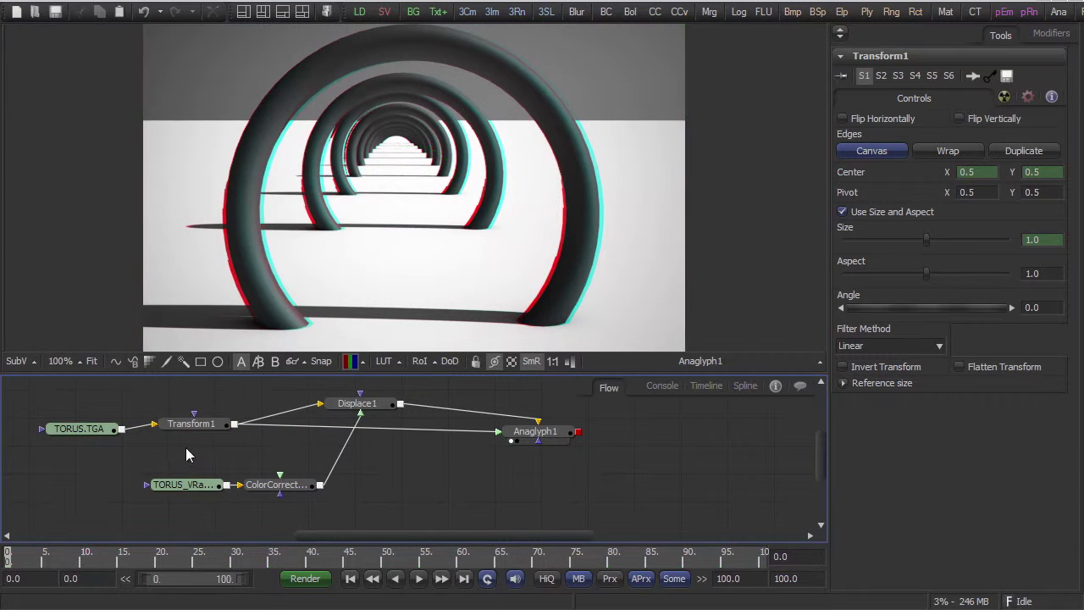
right_click(186, 456)
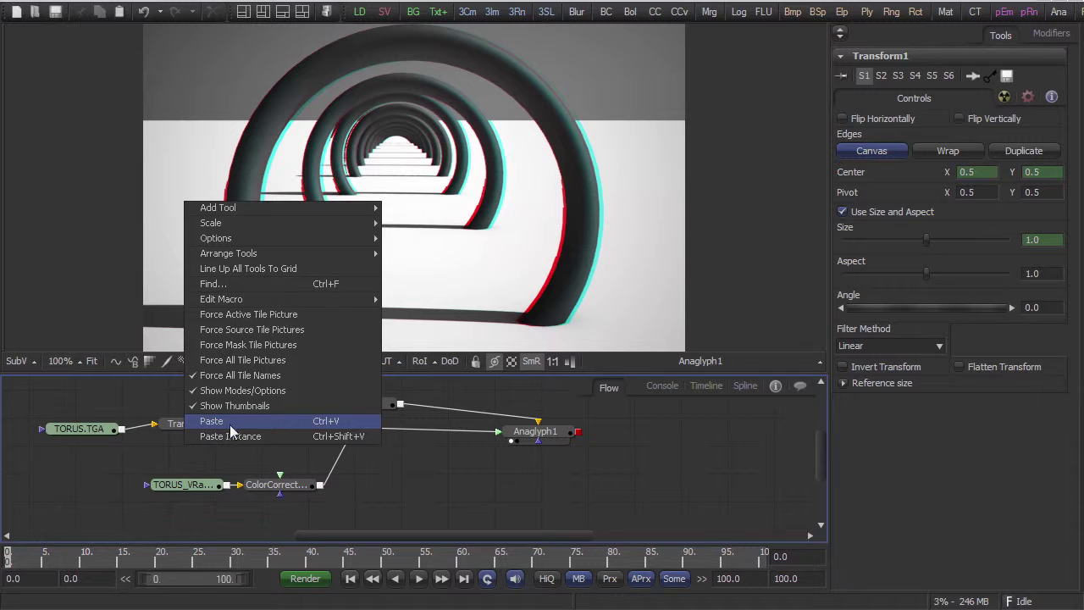
left_click(231, 436)
left_click_drag(194, 452, 386, 490)
Step: Move Anaglyph1 farther along the flow, check the animation at frame 100, and turn on HiQ mode
left_click_drag(533, 434, 590, 436)
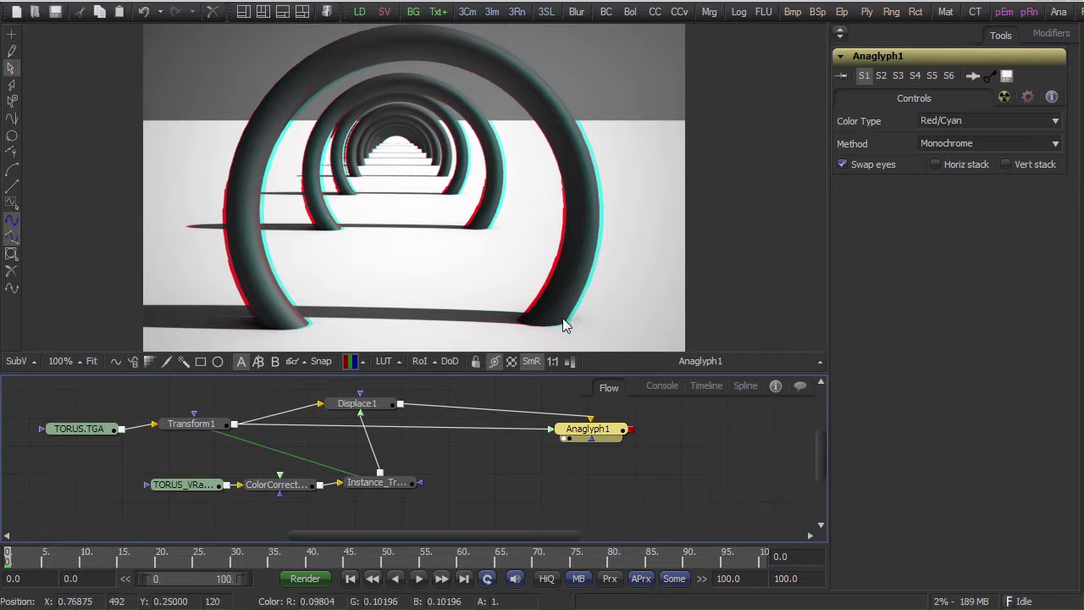
left_click_drag(473, 566, 788, 574)
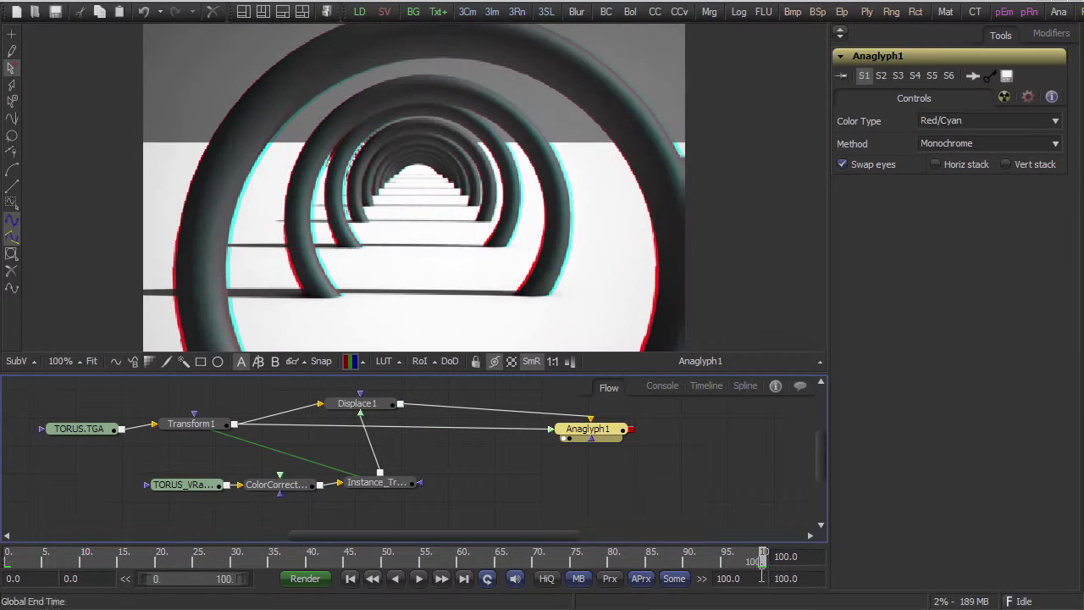
left_click(357, 489)
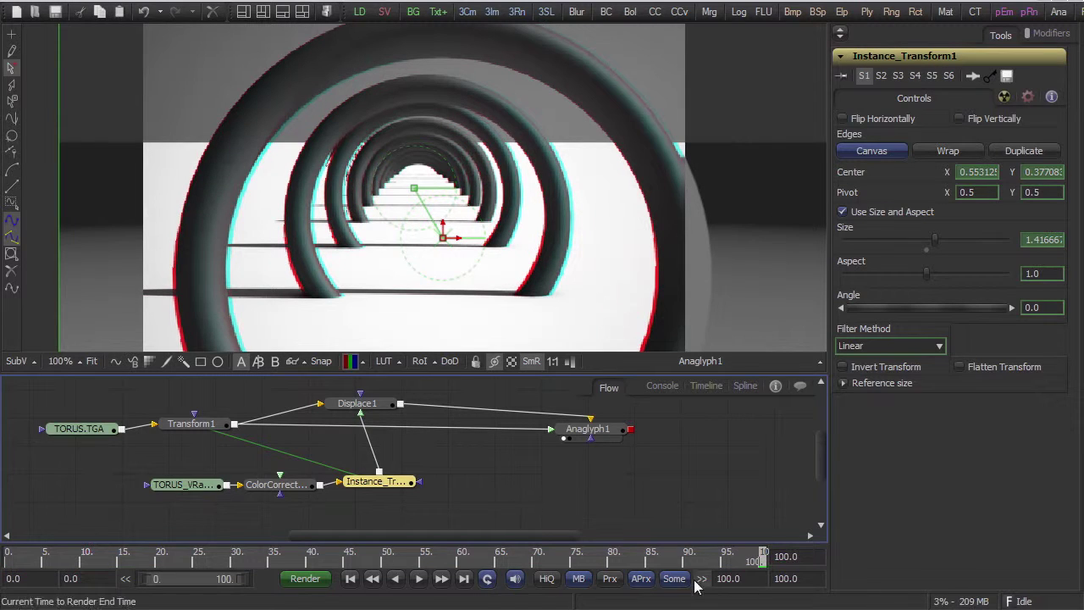
left_click(557, 579)
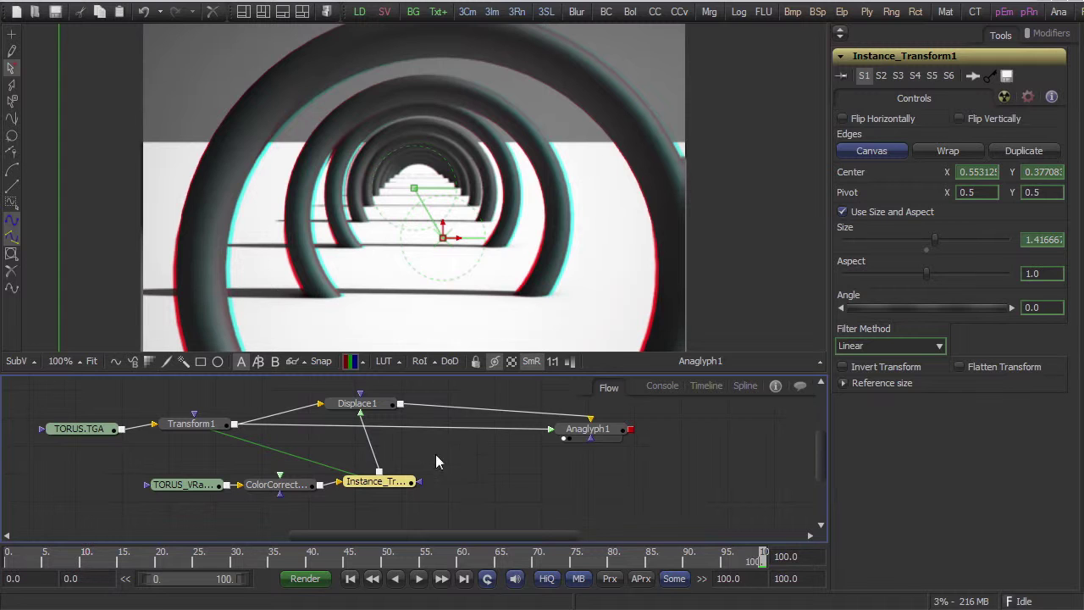
Step: Reposition the instanced transform's center to about 0.502, 0.429 at frame 100, with the on-screen controls available in the viewer
left_click(496, 362)
left_click(523, 505)
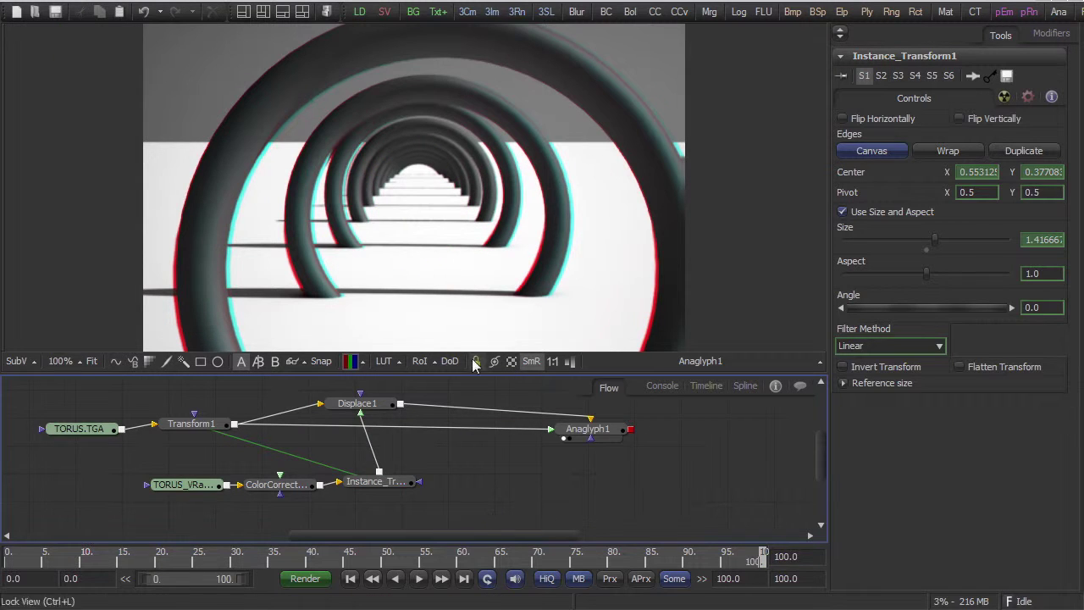
left_click(377, 480)
left_click_drag(454, 242, 414, 209)
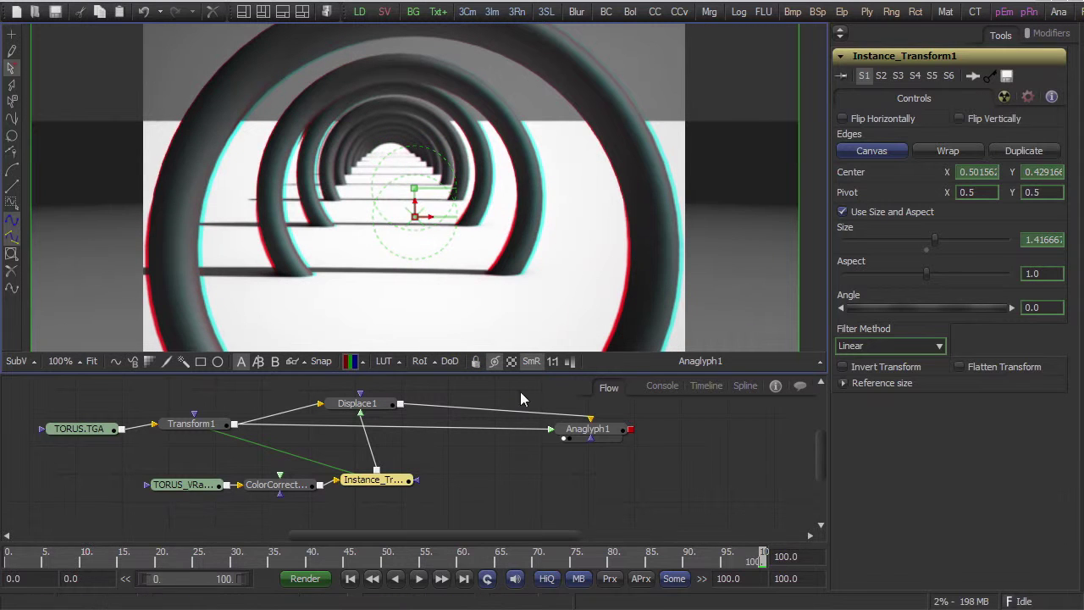
left_click(527, 453)
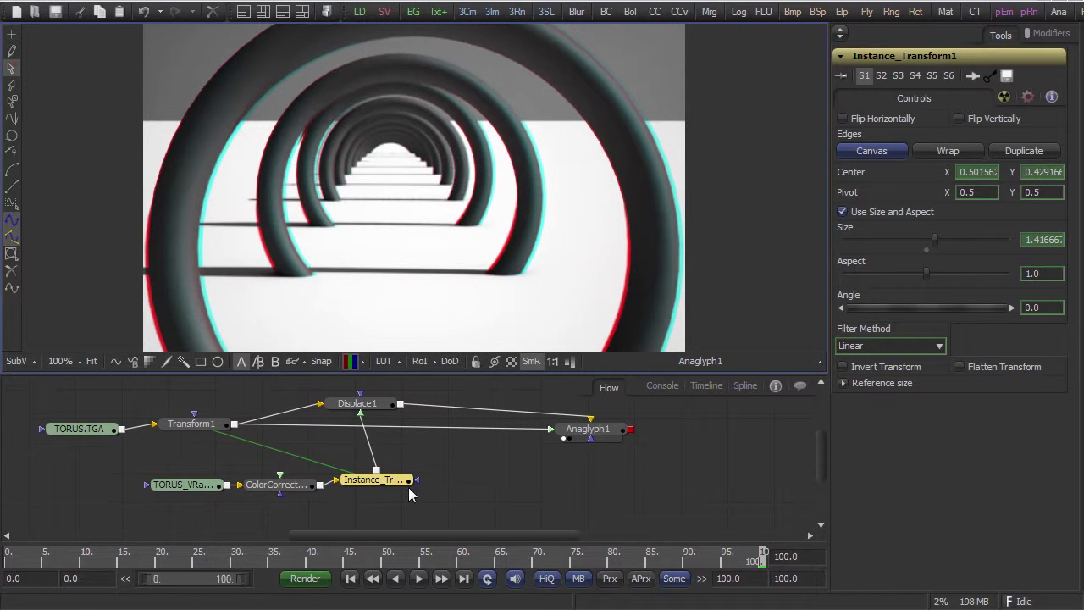
Step: Bypass and restore the instanced transform to compare the anaglyph, and play the animation from frame 0
left_click(379, 480)
key("ctrl+p")
key("ctrl+p")
left_click_drag(386, 552, 8, 541)
left_click(498, 518)
key("space")
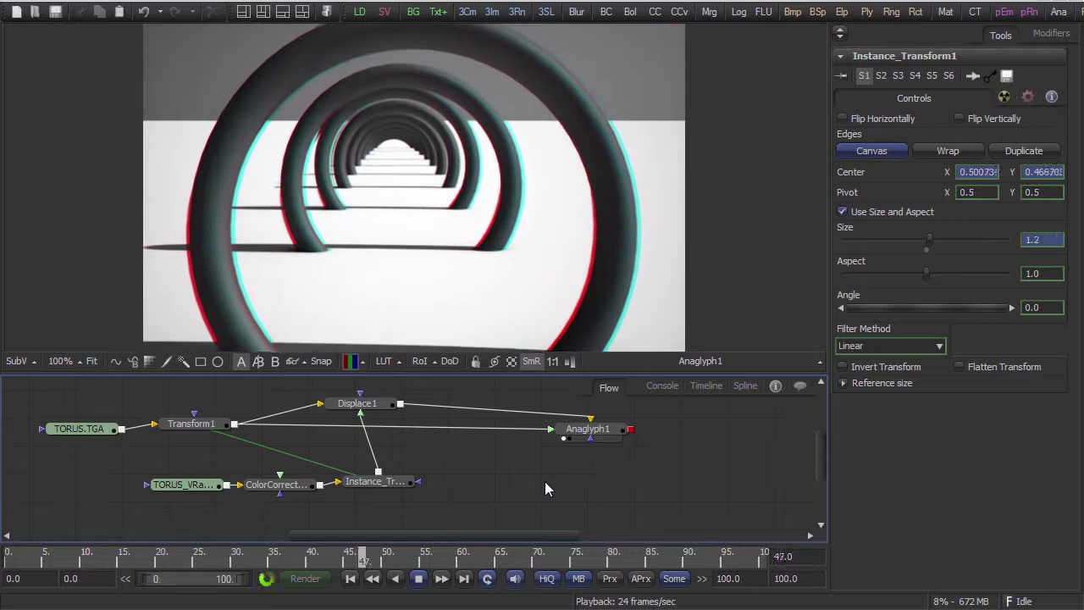
Step: Check the outputs of Transform1, Displace1, Instance_Transform1 and Anaglyph1 in the viewer while the animation plays
left_click(81, 428)
left_click(169, 433)
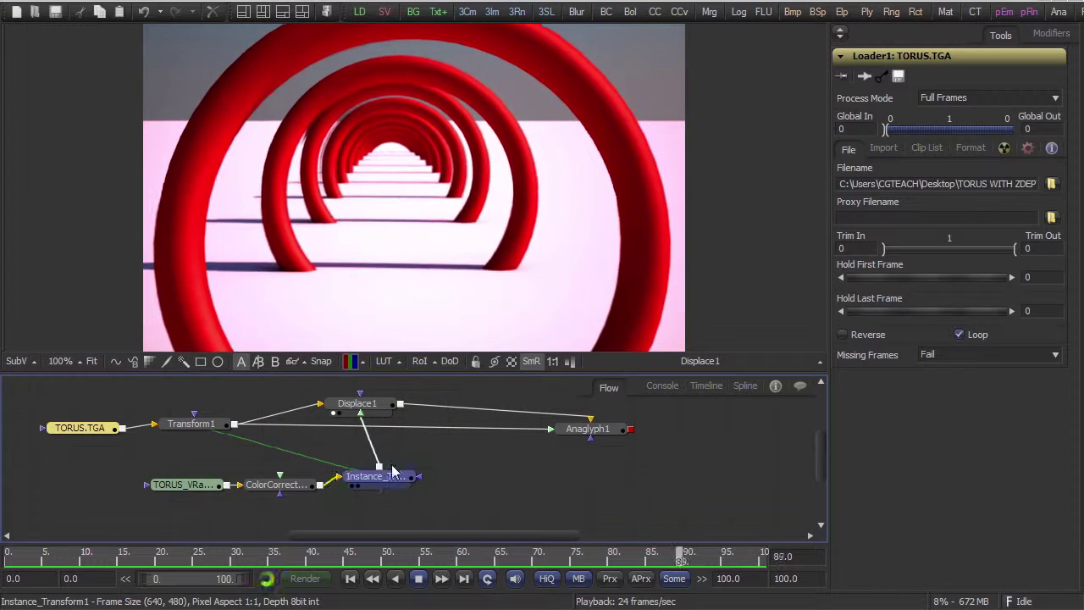
left_click(351, 492)
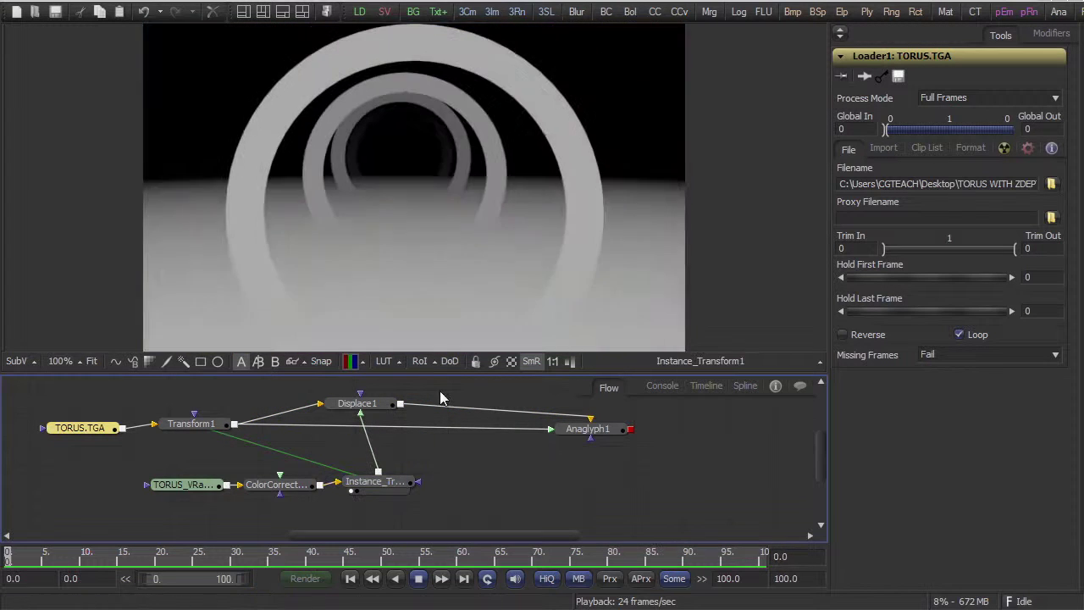
left_click(564, 437)
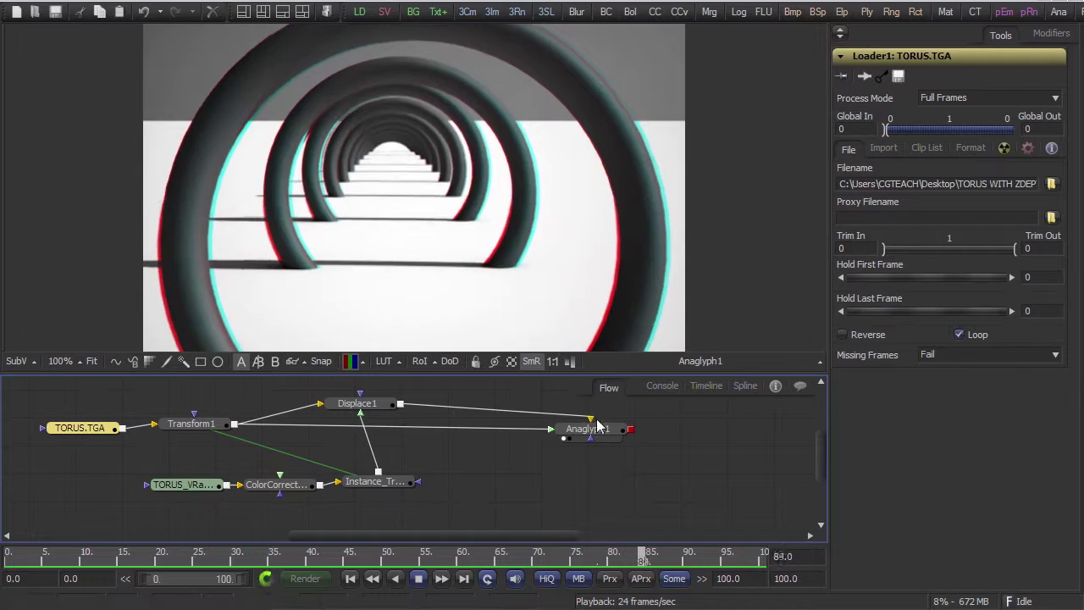